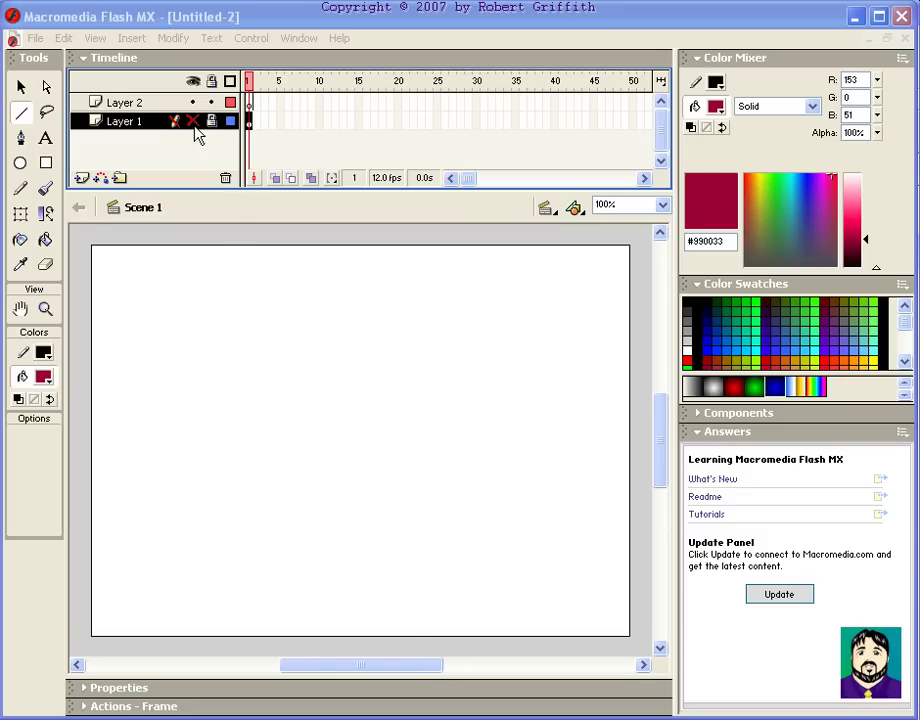
- Show the chest image on Layer 1, keep that layer locked, and make Layer 2 the active drawing layer
{"action": "left_click", "coordinate": [192, 121]}
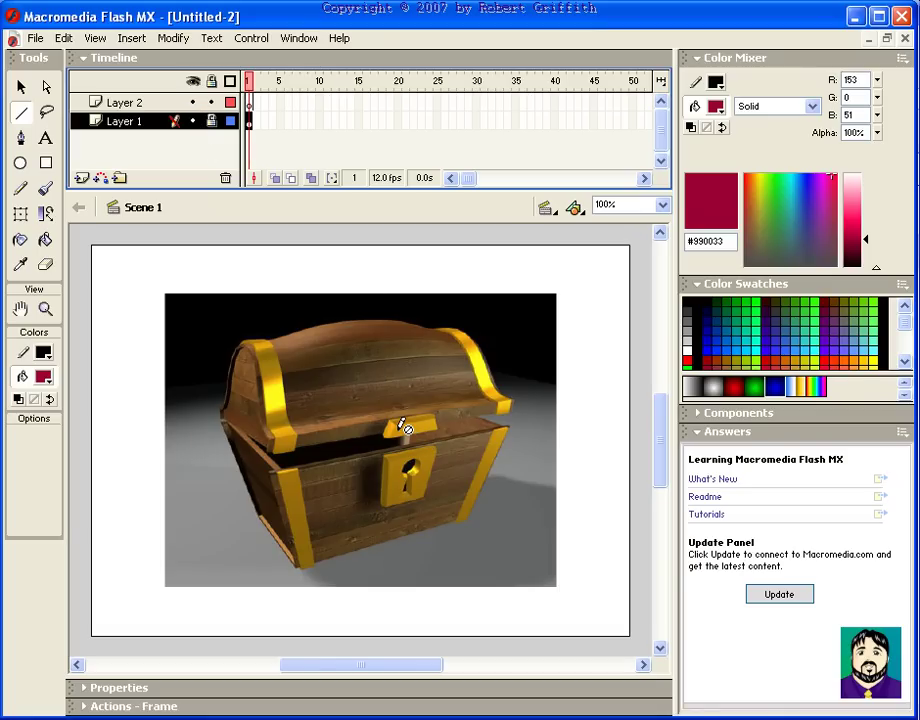
{"action": "left_click", "coordinate": [211, 121]}
{"action": "left_click", "coordinate": [212, 121]}
{"action": "left_click", "coordinate": [118, 101]}
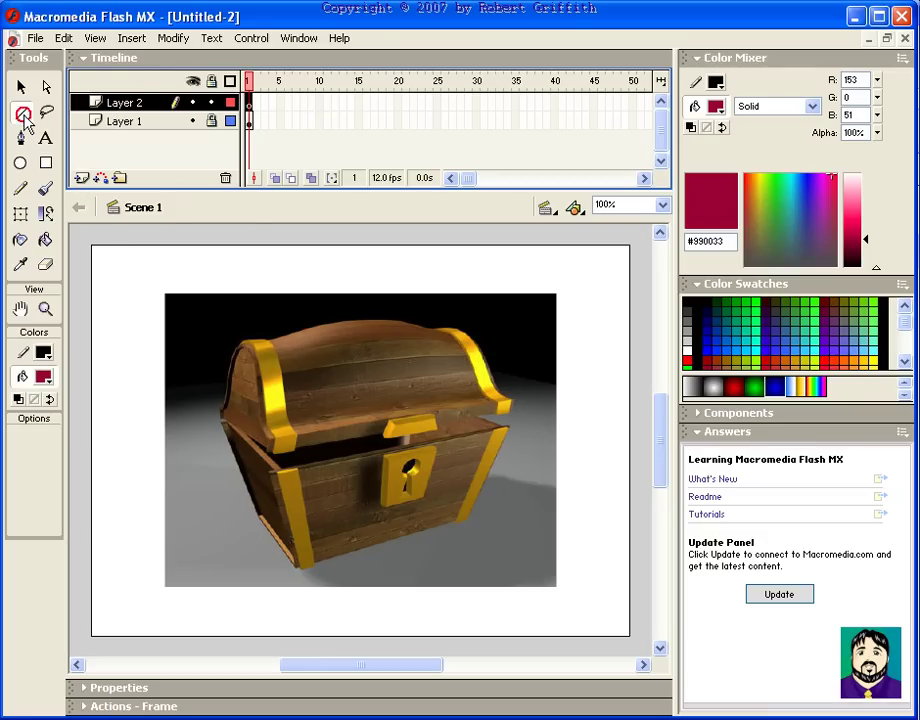
- Set the fill colour to #009900 and trace the edges of the chest's front and side with the Line tool
{"action": "left_click", "coordinate": [43, 377]}
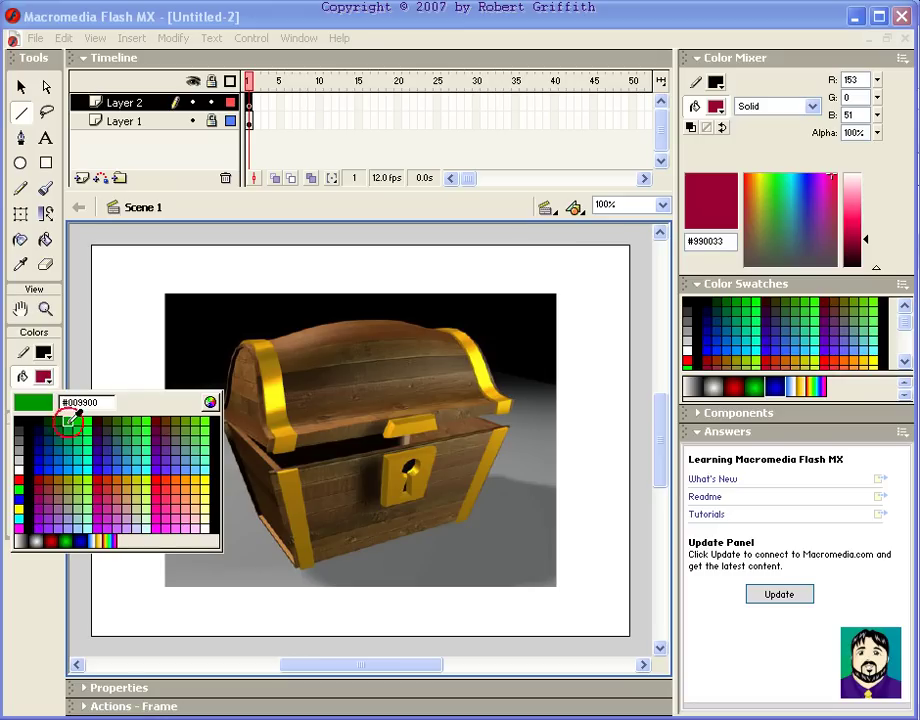
{"action": "left_click", "coordinate": [35, 421]}
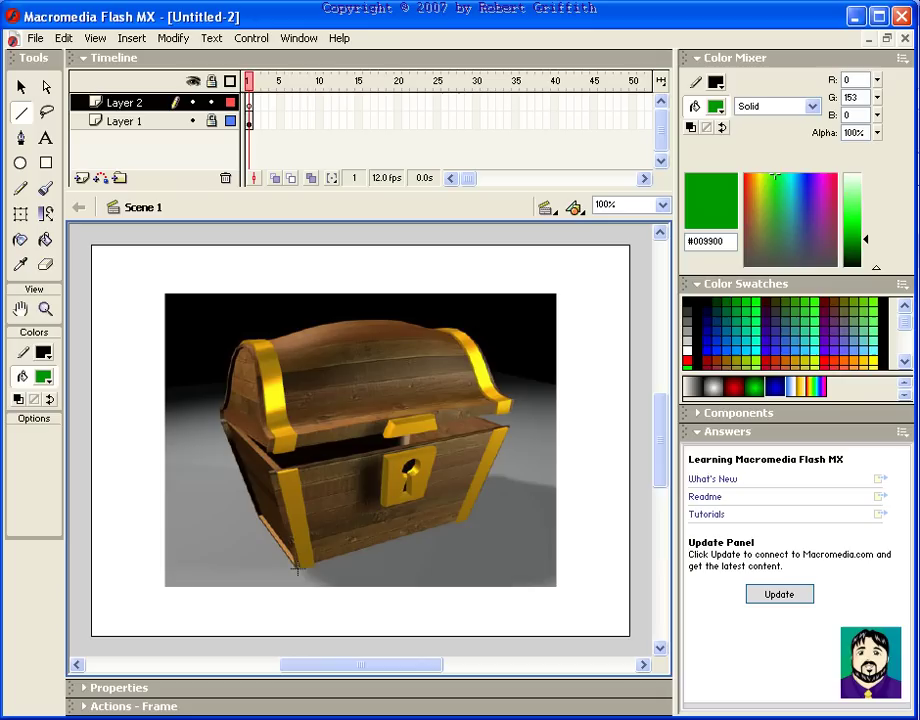
{"action": "left_click_drag", "start_coordinate": [296, 568], "coordinate": [509, 427]}
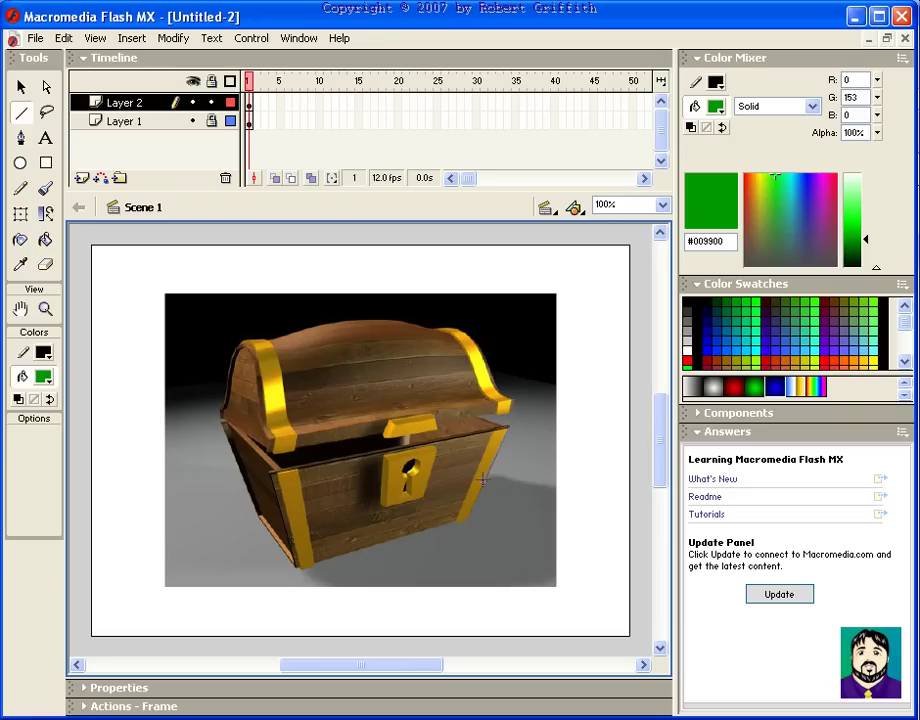
{"action": "left_click_drag", "start_coordinate": [466, 518], "coordinate": [296, 567]}
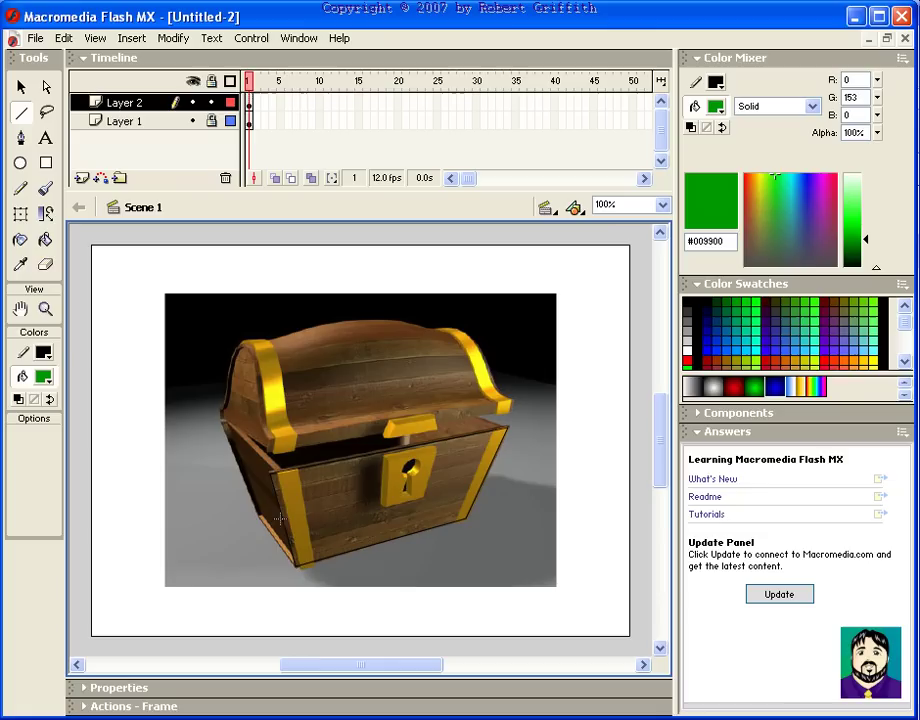
{"action": "left_click_drag", "start_coordinate": [277, 473], "coordinate": [296, 566]}
{"action": "mouse_move", "coordinate": [271, 474]}
{"action": "left_mouse_down"}
{"action": "mouse_move", "coordinate": [221, 422]}
{"action": "mouse_move", "coordinate": [254, 511]}
{"action": "mouse_move", "coordinate": [288, 542]}
{"action": "mouse_move", "coordinate": [290, 567]}
{"action": "left_mouse_up"}
- Trace the gold corner bands and the lock plate on the chest's front with straight lines
{"action": "left_click", "coordinate": [20, 86]}
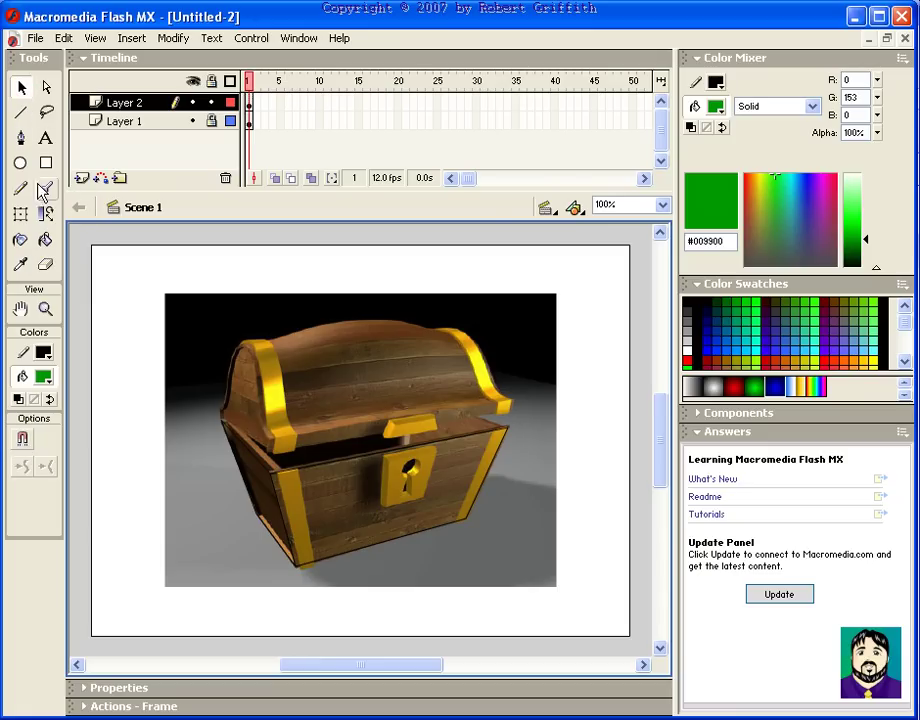
{"action": "left_click", "coordinate": [20, 112]}
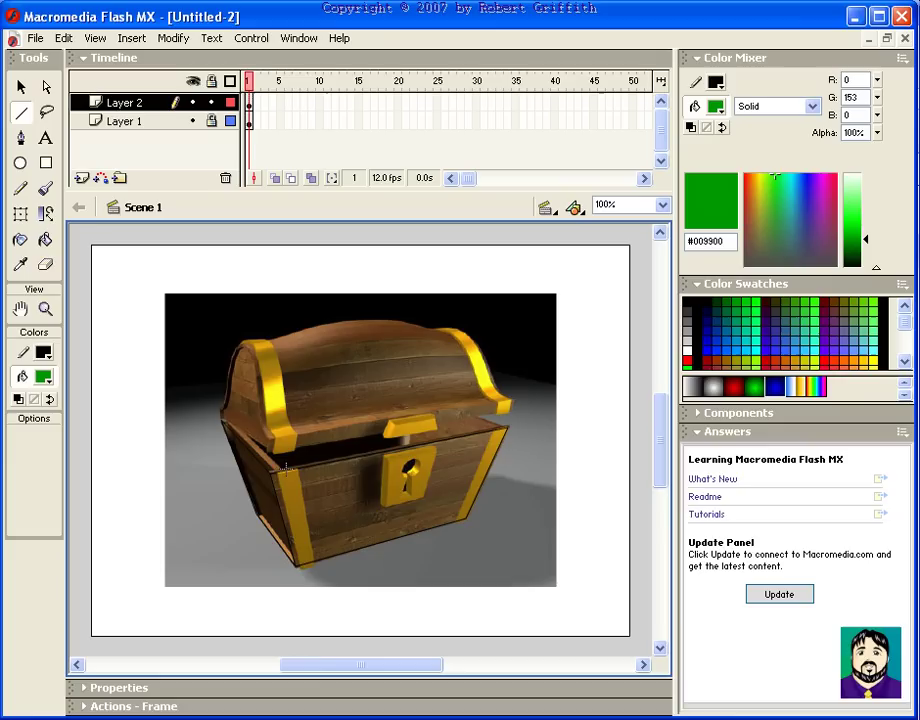
{"action": "left_click_drag", "start_coordinate": [274, 470], "coordinate": [299, 568]}
{"action": "left_click_drag", "start_coordinate": [298, 467], "coordinate": [310, 563]}
{"action": "left_click_drag", "start_coordinate": [491, 432], "coordinate": [453, 524]}
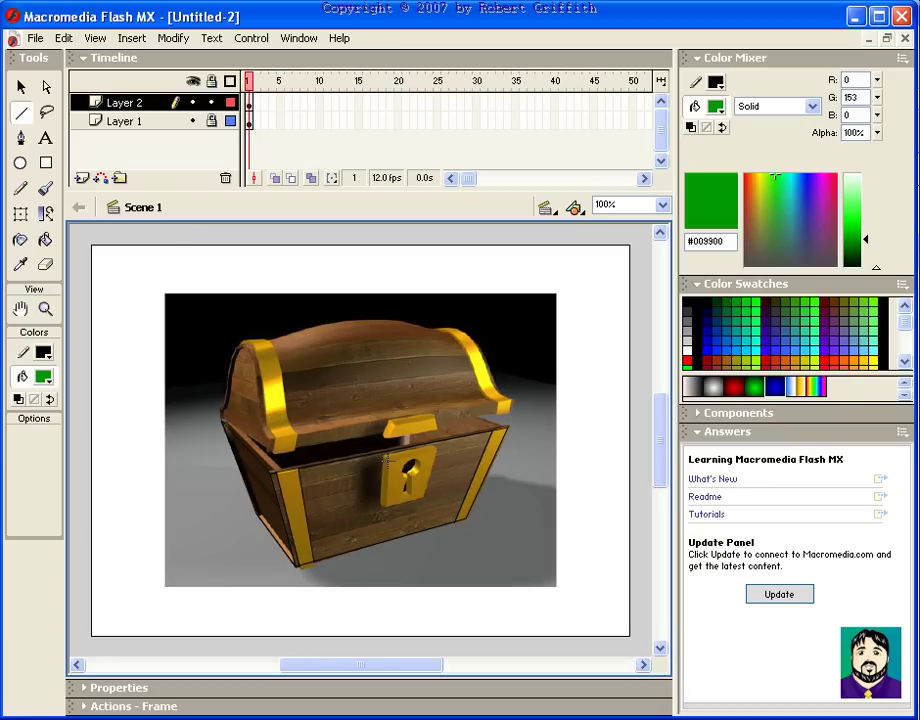
{"action": "mouse_move", "coordinate": [386, 459]}
{"action": "left_mouse_down"}
{"action": "mouse_move", "coordinate": [386, 498]}
{"action": "mouse_move", "coordinate": [426, 501]}
{"action": "mouse_move", "coordinate": [437, 446]}
{"action": "mouse_move", "coordinate": [383, 456]}
{"action": "mouse_move", "coordinate": [434, 446]}
{"action": "left_mouse_up"}
{"action": "left_click_drag", "start_coordinate": [383, 456], "coordinate": [381, 504]}
- Trace the lid's lower rim and latch with straight lines, and check the line art with Layer 1 briefly hidden
{"action": "left_click_drag", "start_coordinate": [273, 471], "coordinate": [274, 444]}
{"action": "mouse_move", "coordinate": [492, 430]}
{"action": "left_mouse_down"}
{"action": "mouse_move", "coordinate": [494, 412]}
{"action": "mouse_move", "coordinate": [513, 423]}
{"action": "mouse_move", "coordinate": [509, 403]}
{"action": "mouse_move", "coordinate": [271, 438]}
{"action": "left_mouse_up"}
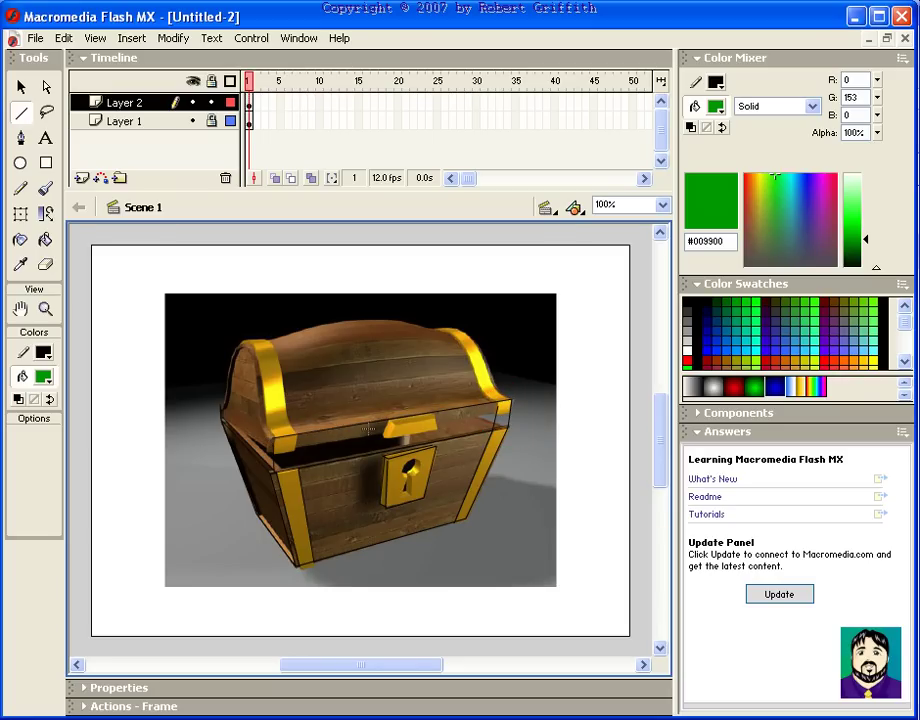
{"action": "right_click", "coordinate": [495, 431]}
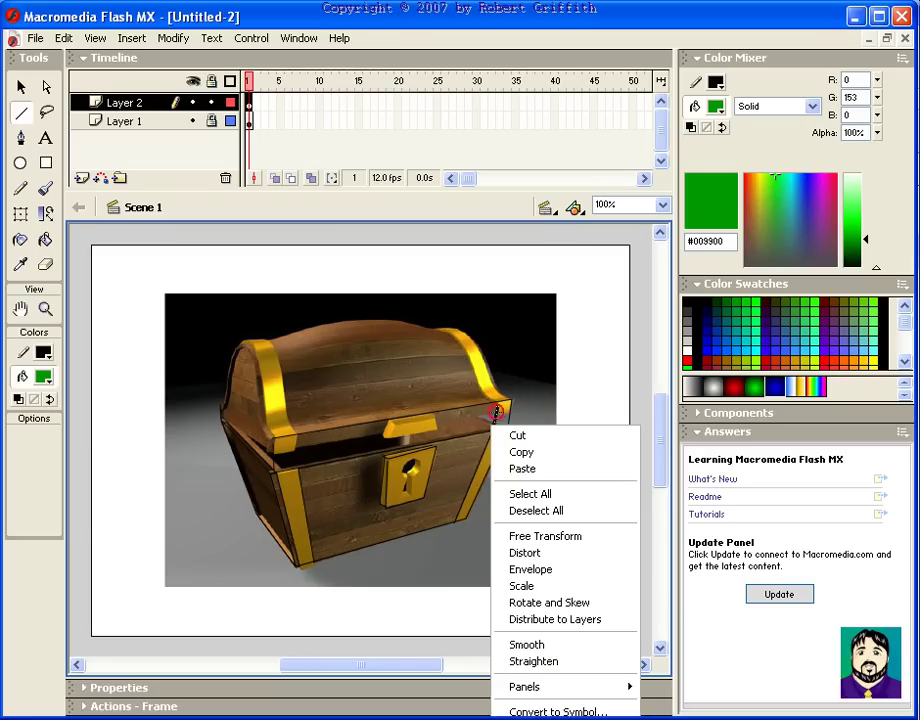
{"action": "left_click", "coordinate": [497, 411]}
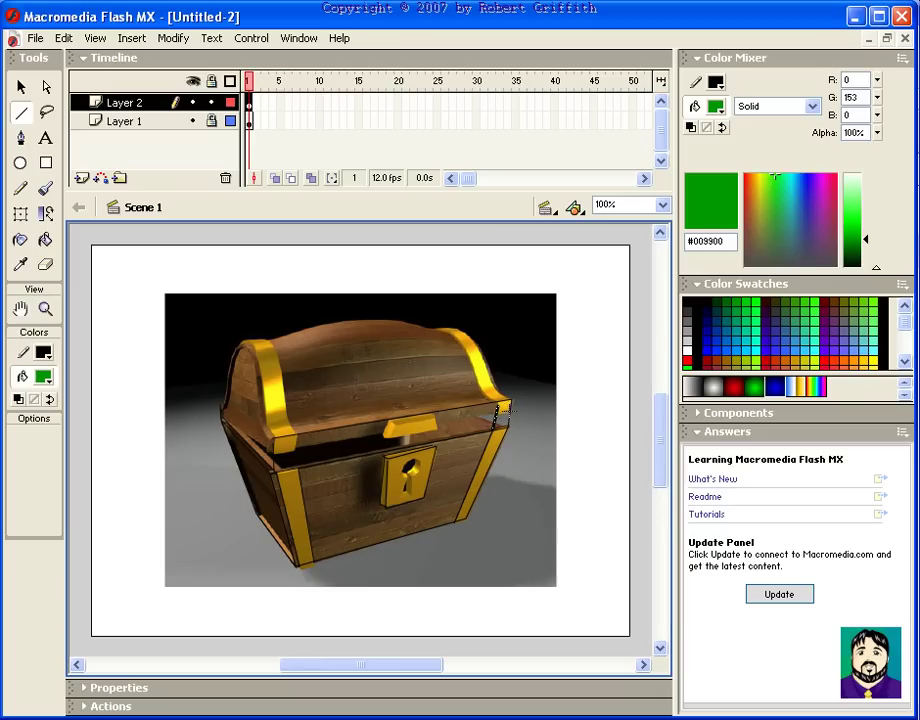
{"action": "left_click_drag", "start_coordinate": [500, 412], "coordinate": [274, 452]}
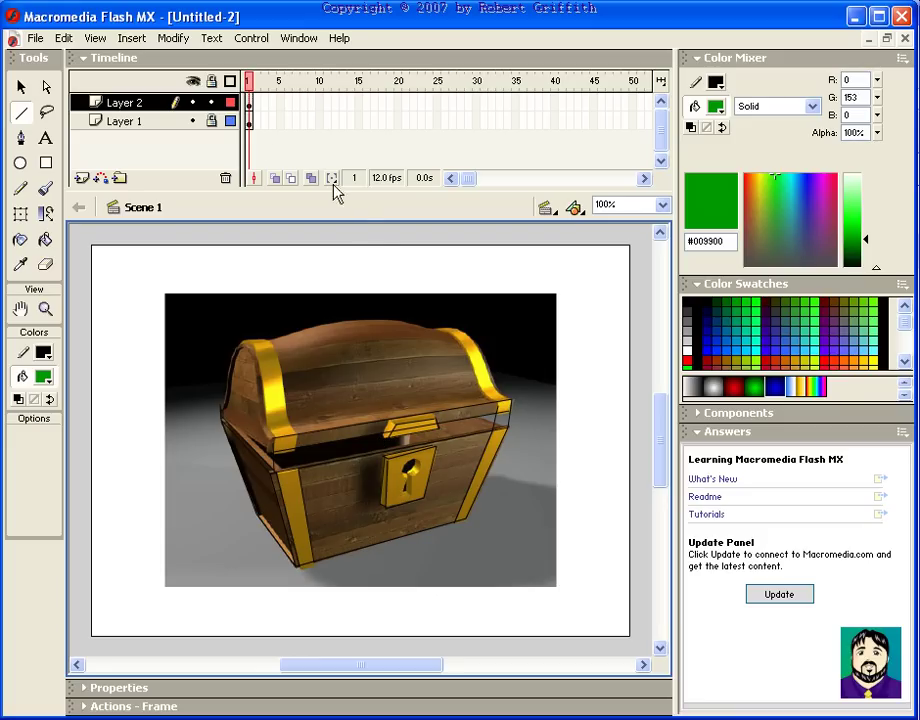
{"action": "left_click", "coordinate": [193, 121]}
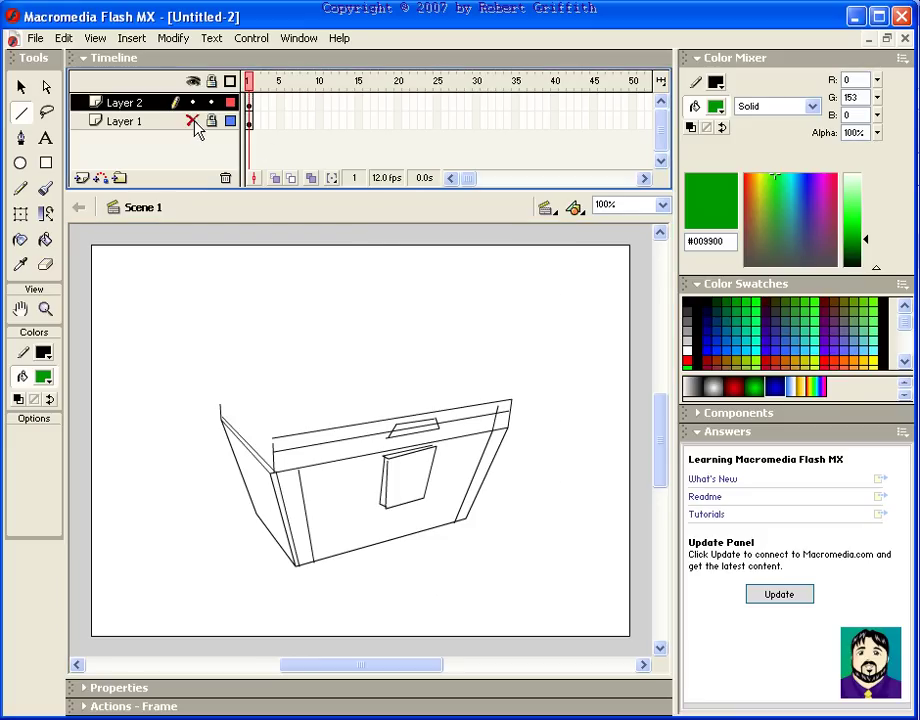
{"action": "left_click", "coordinate": [193, 121]}
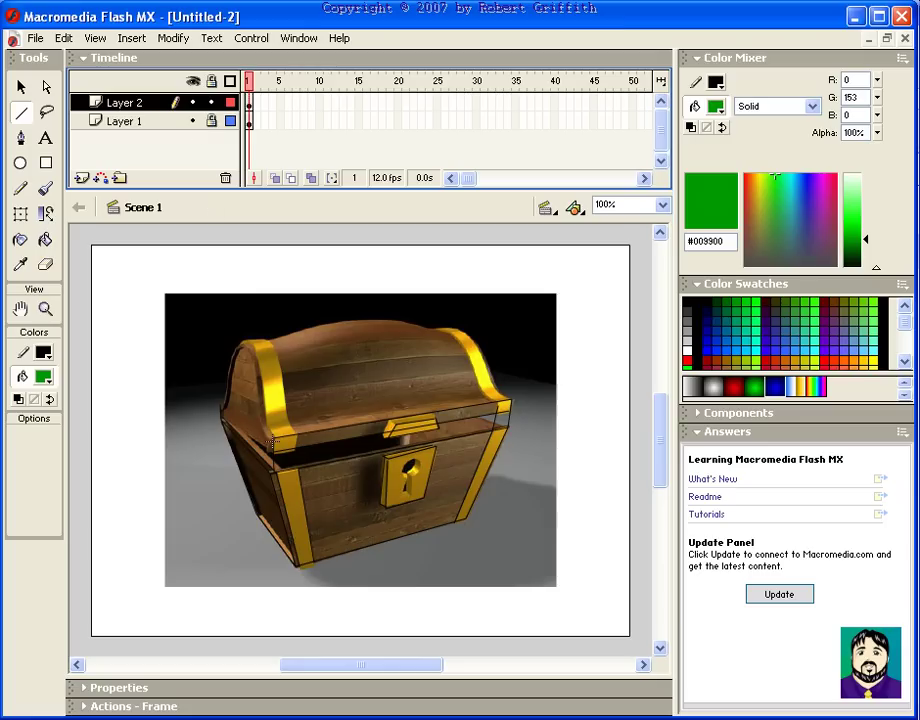
- Trace the lid's curved end and domed outline with the Pencil tool in Smooth mode
{"action": "left_click", "coordinate": [20, 188]}
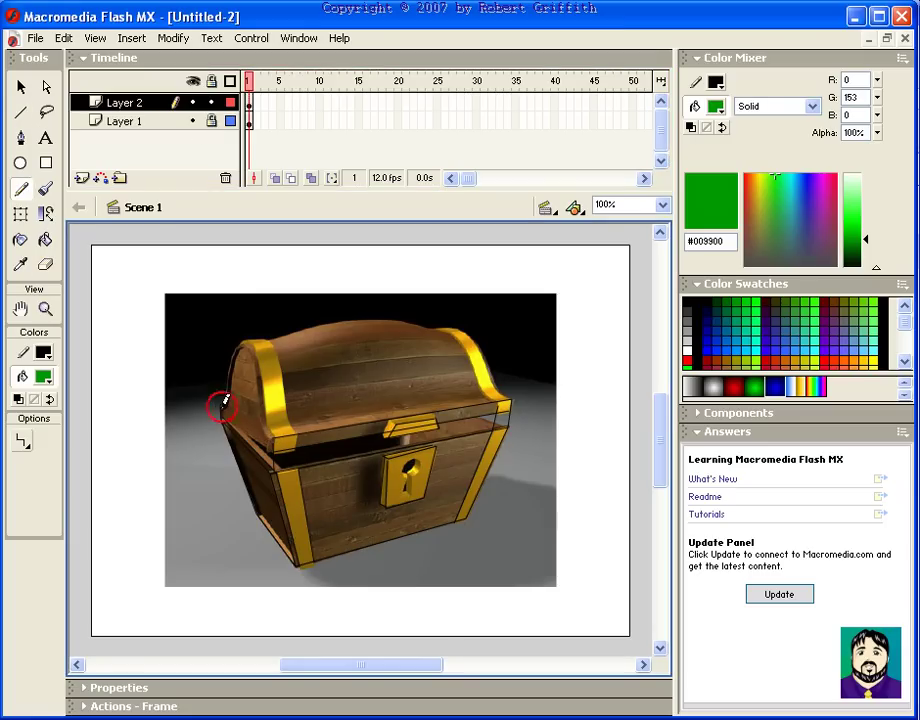
{"action": "mouse_move", "coordinate": [228, 387]}
{"action": "left_mouse_down"}
{"action": "mouse_move", "coordinate": [237, 345]}
{"action": "mouse_move", "coordinate": [258, 341]}
{"action": "mouse_move", "coordinate": [267, 410]}
{"action": "left_mouse_up"}
{"action": "key", "text": "ctrl+z"}
{"action": "left_click", "coordinate": [23, 440]}
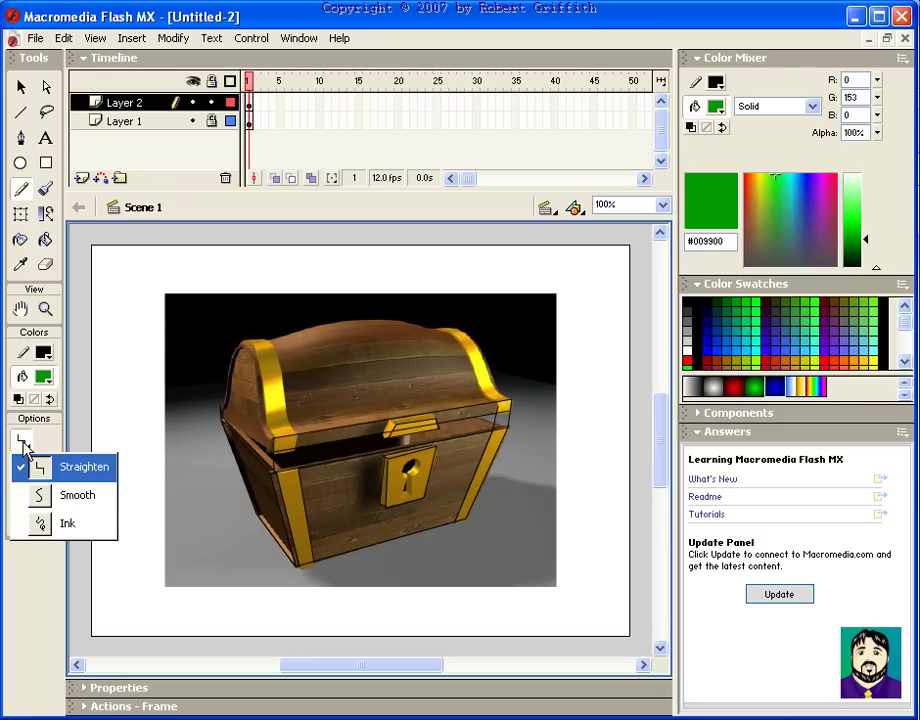
{"action": "left_click", "coordinate": [68, 497]}
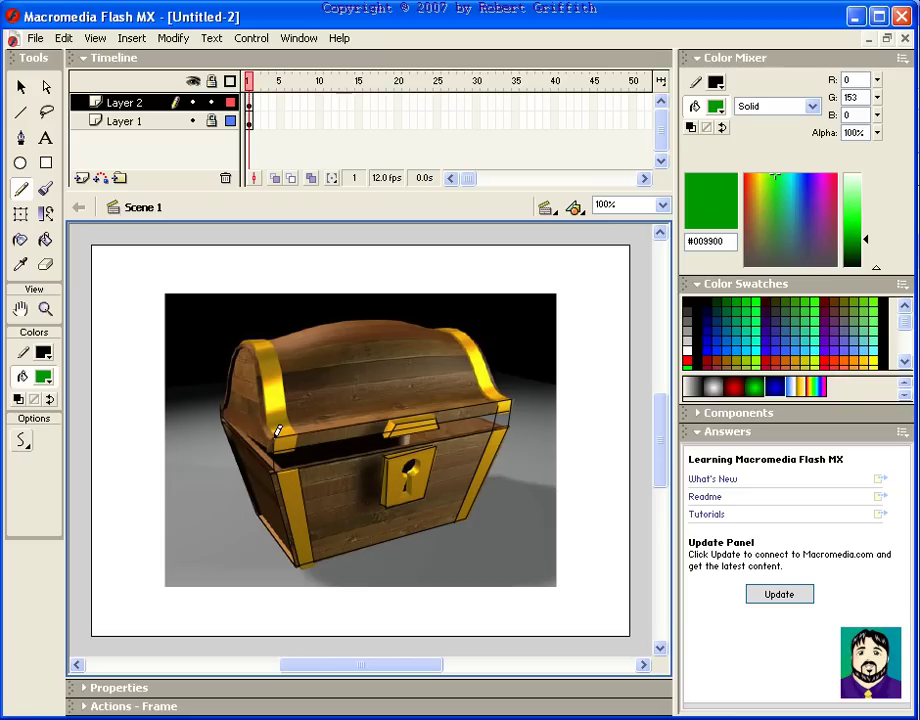
{"action": "mouse_move", "coordinate": [267, 430]}
{"action": "left_mouse_down"}
{"action": "mouse_move", "coordinate": [255, 357]}
{"action": "mouse_move", "coordinate": [237, 343]}
{"action": "left_mouse_up"}
{"action": "mouse_move", "coordinate": [508, 402]}
{"action": "left_mouse_down"}
{"action": "mouse_move", "coordinate": [478, 339]}
{"action": "mouse_move", "coordinate": [382, 314]}
{"action": "mouse_move", "coordinate": [348, 316]}
{"action": "left_mouse_up"}
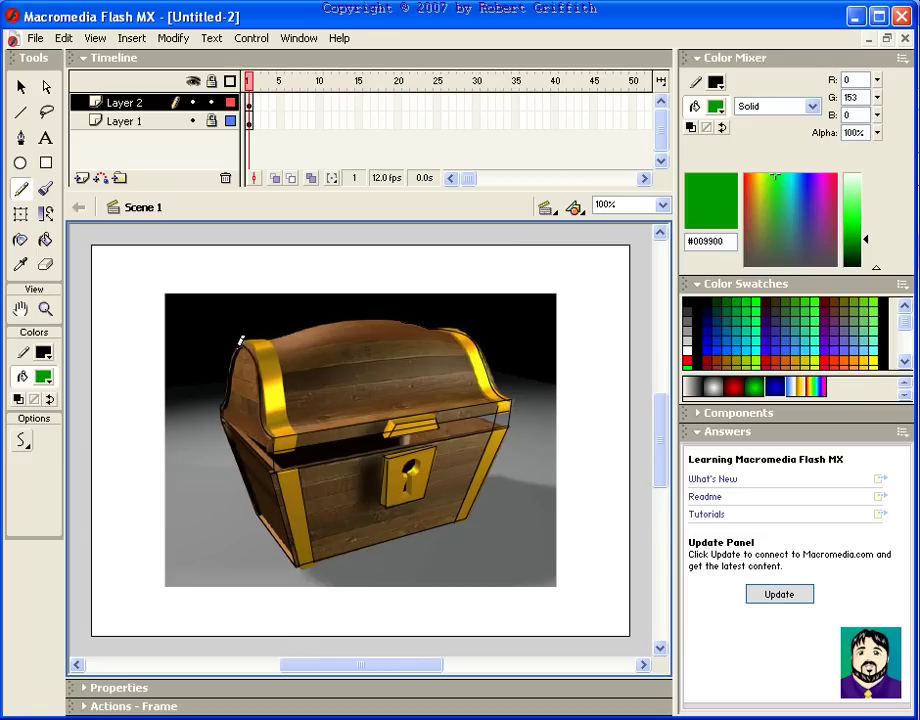
- Trace the inner edges of the two gold bands on the lid freehand, undoing the unsuitable stroke
{"action": "left_click_drag", "start_coordinate": [262, 337], "coordinate": [285, 407]}
{"action": "key", "text": "ctrl+z"}
{"action": "left_click_drag", "start_coordinate": [442, 333], "coordinate": [443, 331]}
{"action": "left_click_drag", "start_coordinate": [475, 370], "coordinate": [486, 386]}
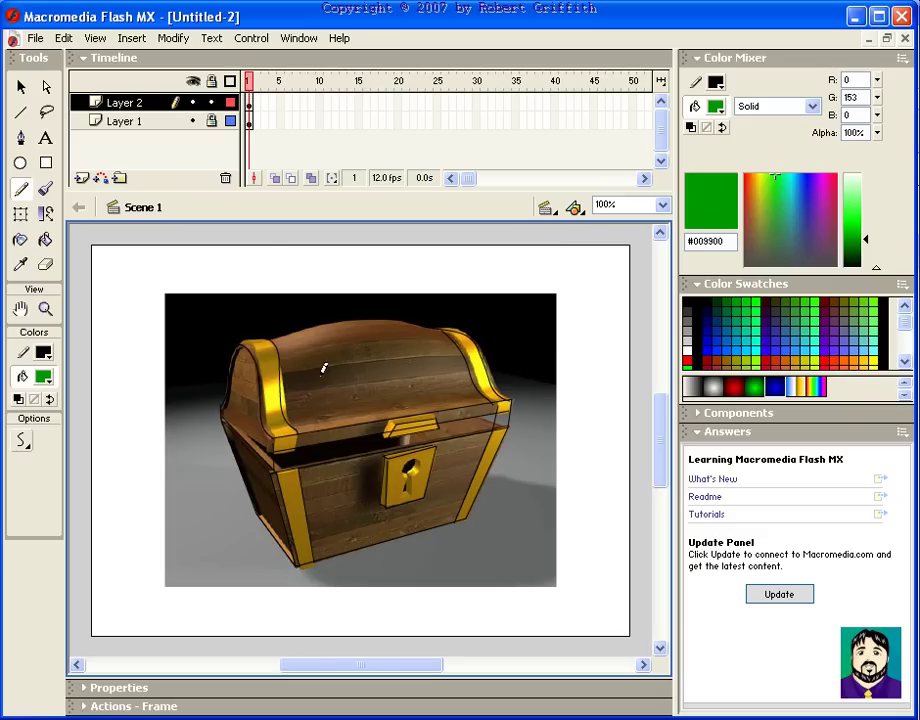
- Draw straight plank lines across the lid between the two gold bands
{"action": "left_click", "coordinate": [20, 112]}
{"action": "left_click_drag", "start_coordinate": [281, 376], "coordinate": [460, 356]}
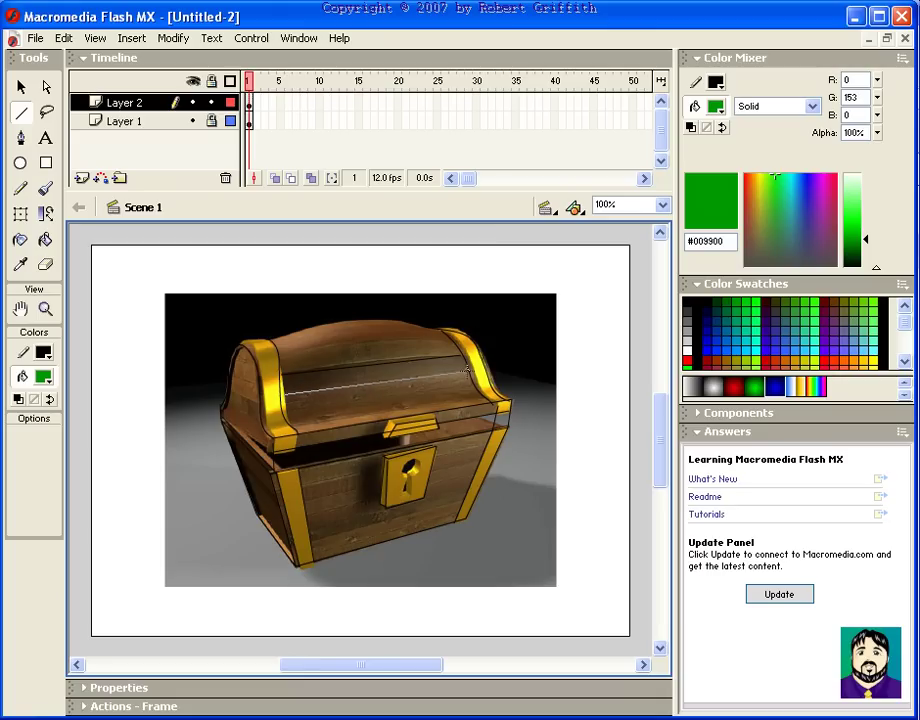
{"action": "left_click_drag", "start_coordinate": [283, 408], "coordinate": [478, 384]}
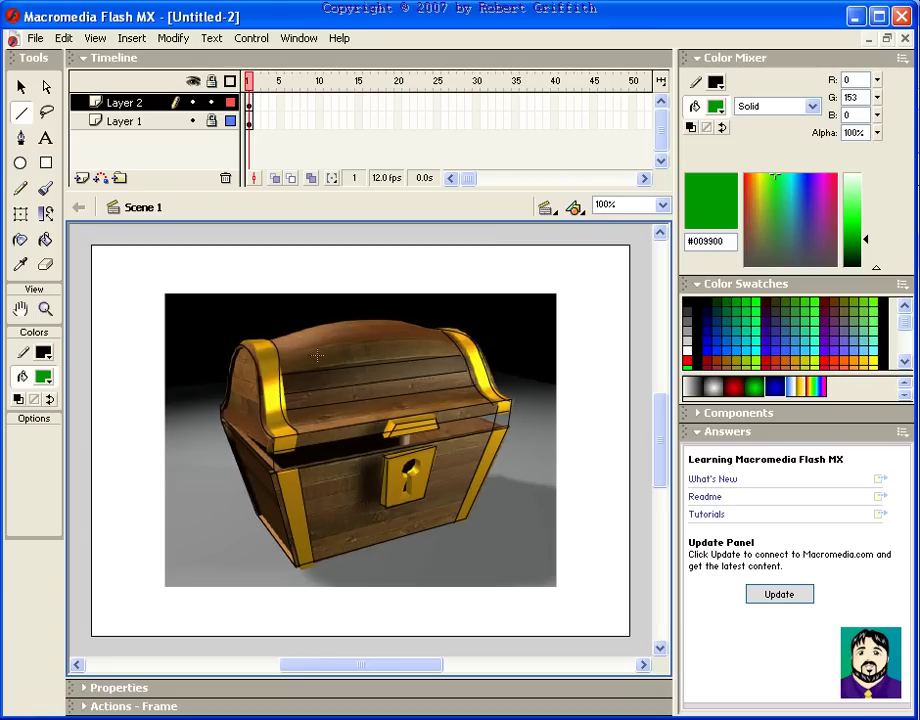
{"action": "left_click_drag", "start_coordinate": [280, 353], "coordinate": [445, 334]}
{"action": "left_click_drag", "start_coordinate": [274, 342], "coordinate": [437, 326]}
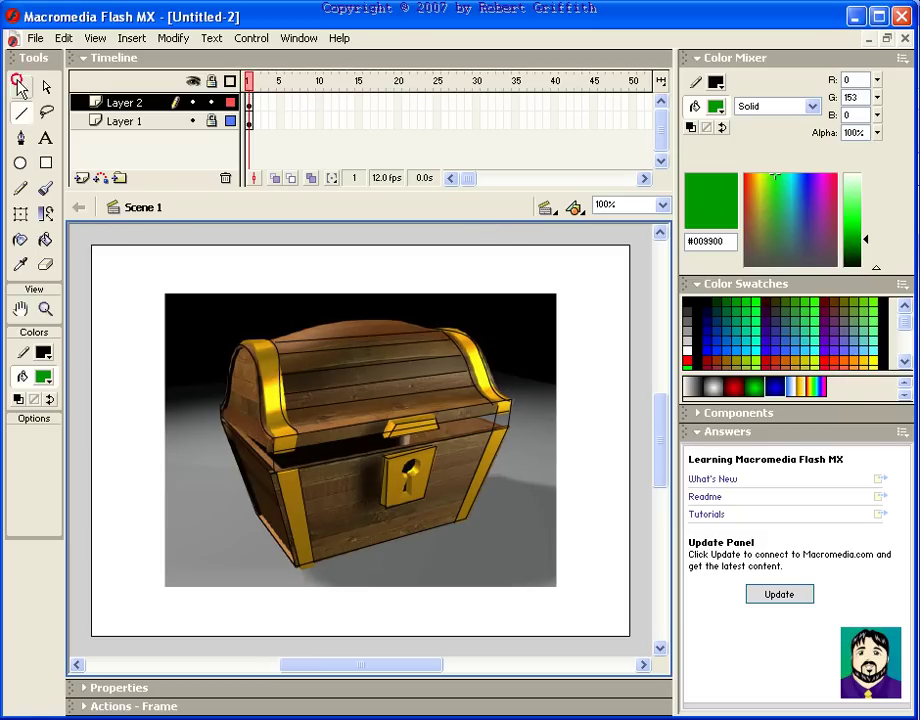
- Bend the lid's plank lines upward into arcs that follow the domed wood in the image
{"action": "left_click", "coordinate": [20, 87]}
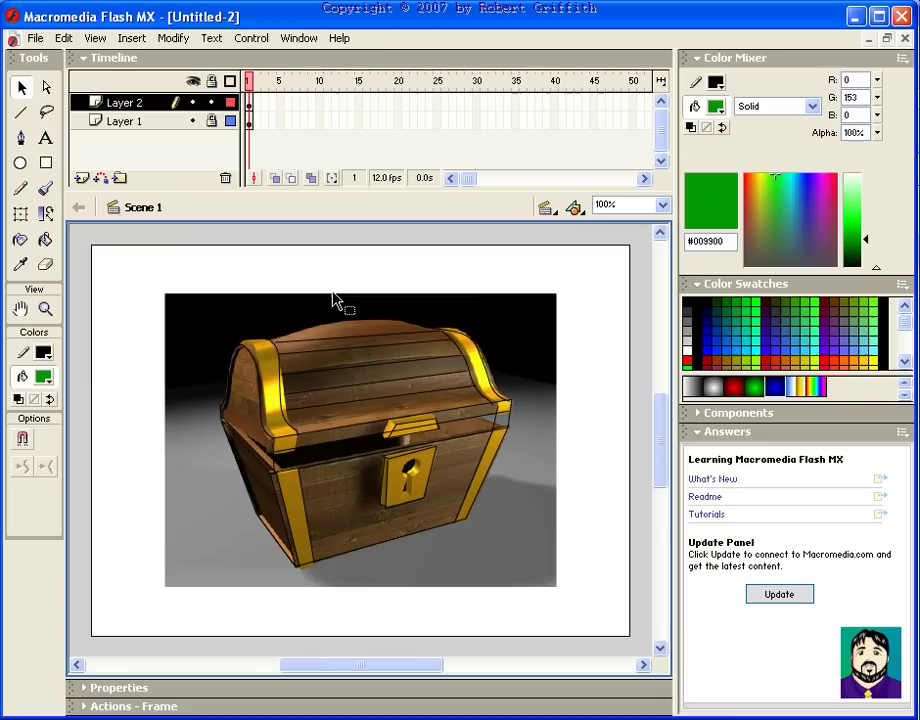
{"action": "left_click", "coordinate": [368, 343]}
{"action": "left_click_drag", "start_coordinate": [369, 343], "coordinate": [376, 375]}
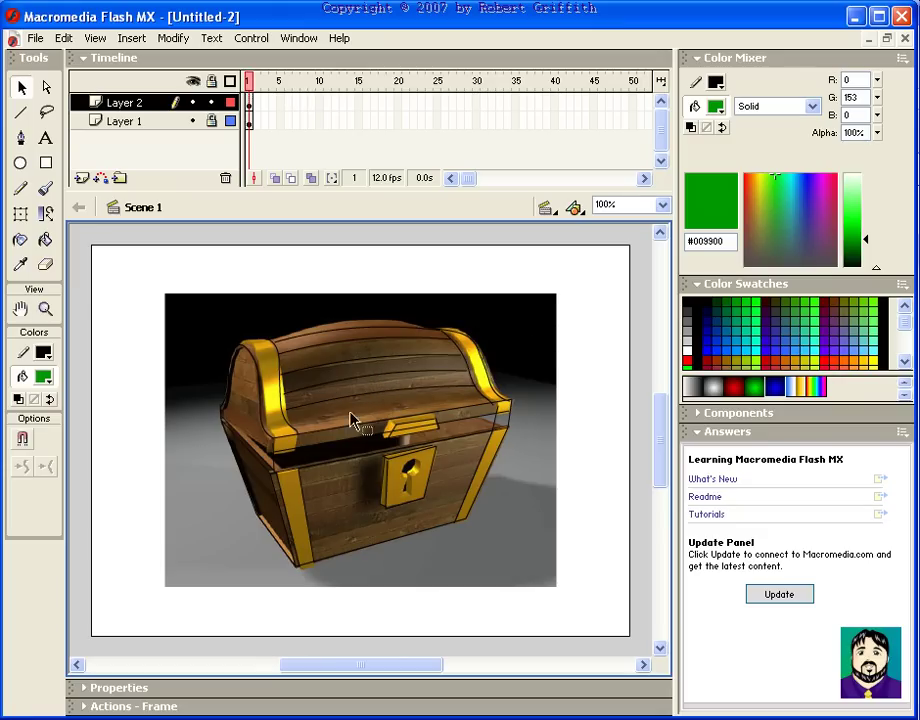
- Draw straight plank lines along the bottom of the lid and across the chest's front on both sides of the lock
{"action": "left_click", "coordinate": [20, 112]}
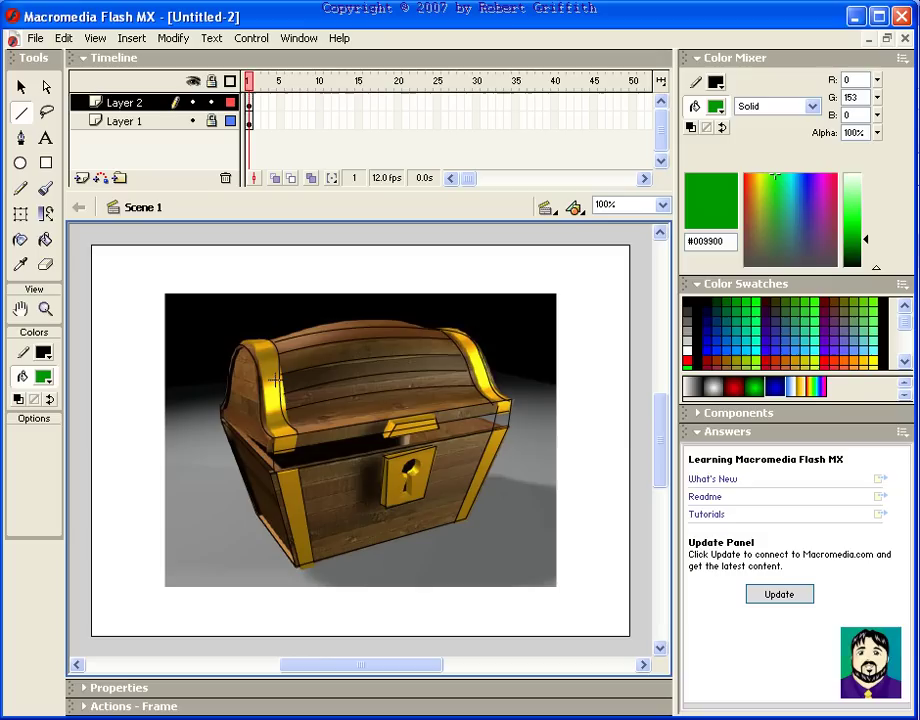
{"action": "mouse_move", "coordinate": [291, 427]}
{"action": "left_mouse_down"}
{"action": "mouse_move", "coordinate": [460, 421]}
{"action": "mouse_move", "coordinate": [486, 396]}
{"action": "left_mouse_up"}
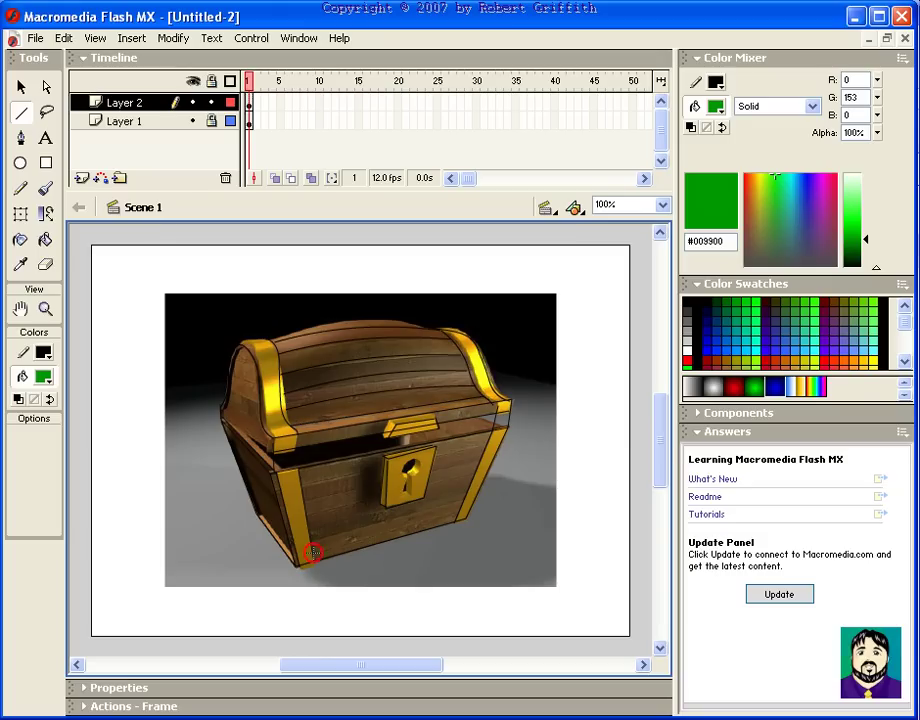
{"action": "mouse_move", "coordinate": [313, 552]}
{"action": "left_mouse_down"}
{"action": "mouse_move", "coordinate": [460, 512]}
{"action": "mouse_move", "coordinate": [384, 516]}
{"action": "mouse_move", "coordinate": [314, 532]}
{"action": "mouse_move", "coordinate": [314, 541]}
{"action": "mouse_move", "coordinate": [472, 487]}
{"action": "mouse_move", "coordinate": [438, 479]}
{"action": "mouse_move", "coordinate": [305, 510]}
{"action": "mouse_move", "coordinate": [381, 474]}
{"action": "left_mouse_up"}
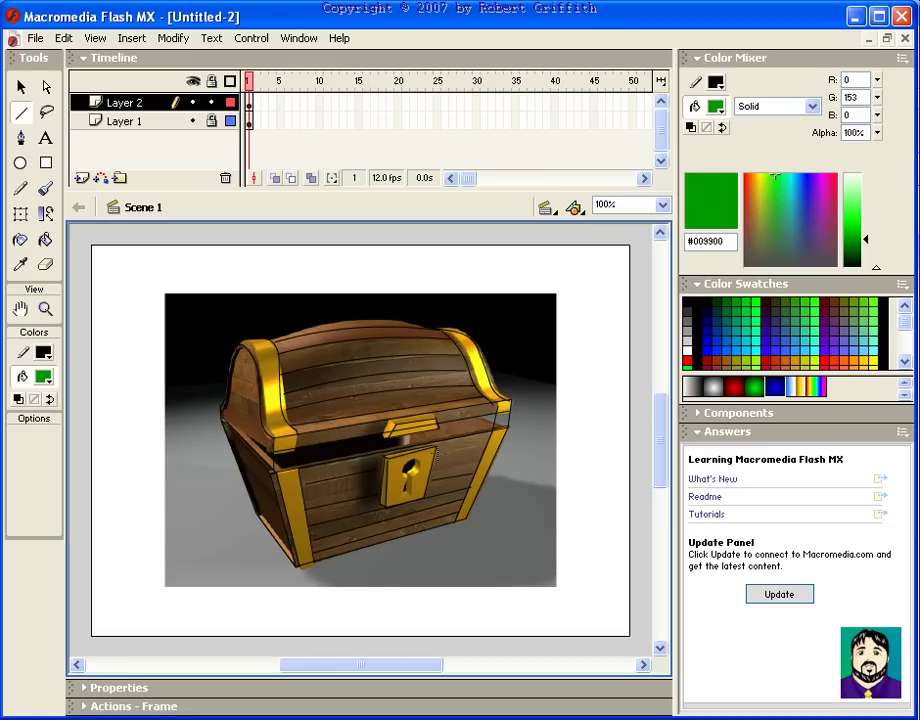
{"action": "left_click_drag", "start_coordinate": [438, 453], "coordinate": [488, 444]}
{"action": "left_click_drag", "start_coordinate": [436, 468], "coordinate": [434, 469]}
- Paint the keyhole on the lock plate with the Brush tool in black, undoing the green stroke
{"action": "left_click", "coordinate": [46, 192]}
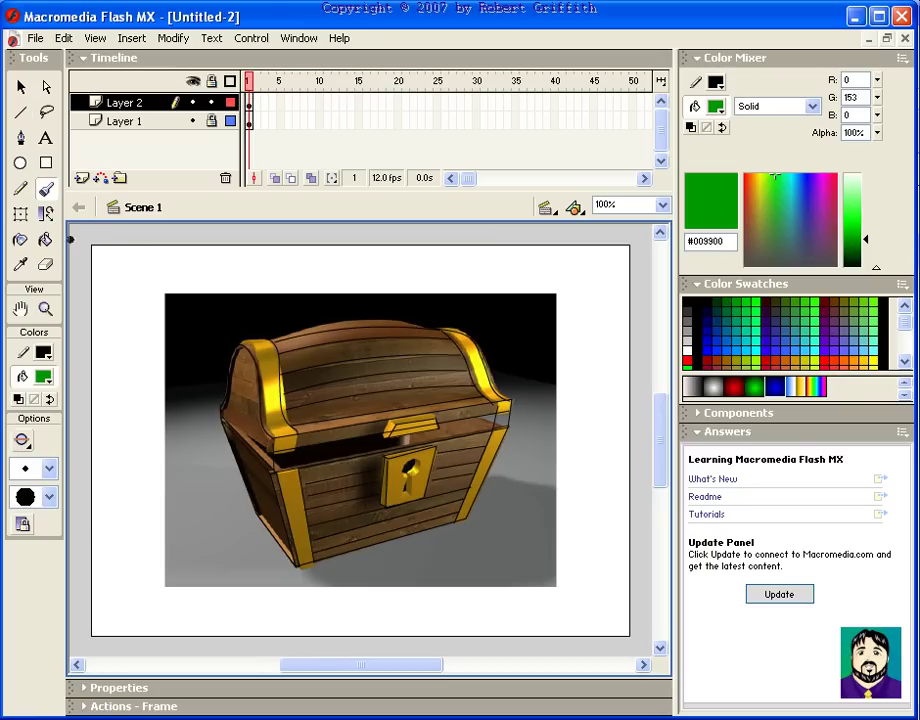
{"action": "left_click_drag", "start_coordinate": [411, 466], "coordinate": [407, 470]}
{"action": "key", "text": "ctrl+z"}
{"action": "left_click", "coordinate": [43, 377]}
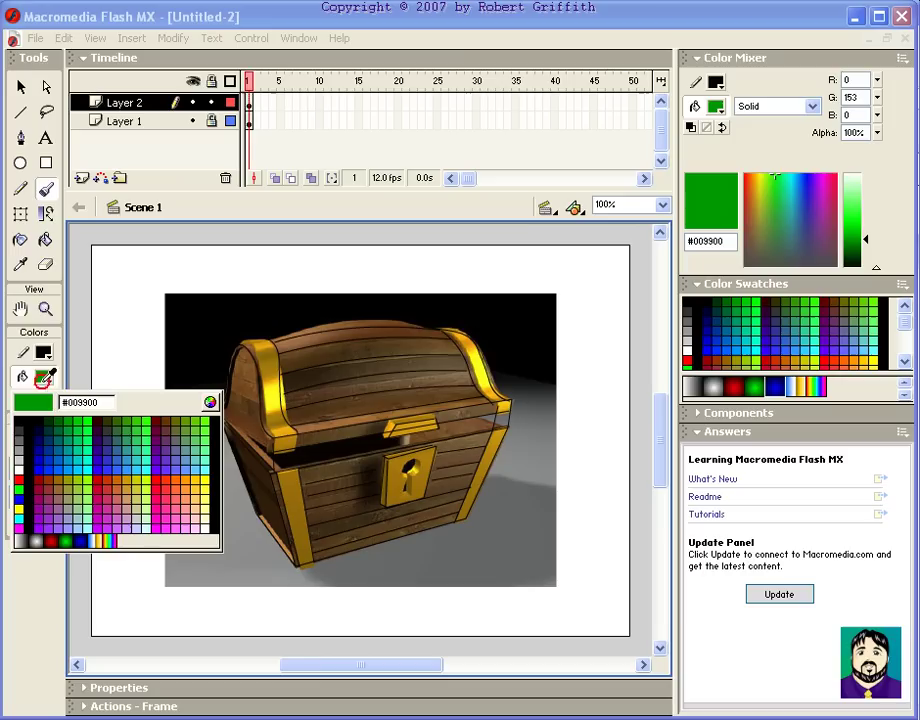
{"action": "left_click", "coordinate": [18, 420]}
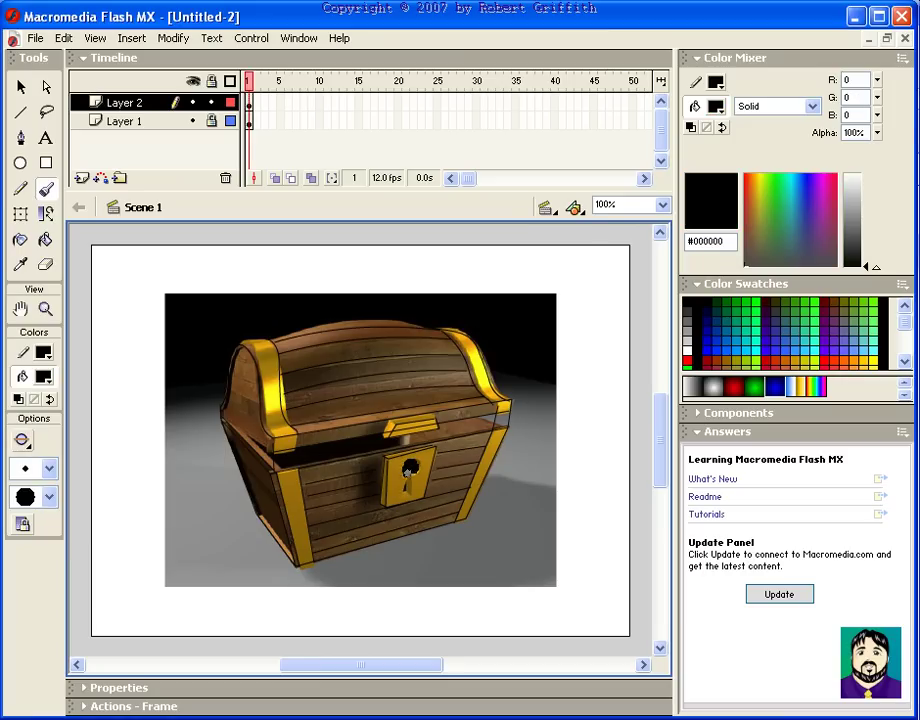
{"action": "left_click_drag", "start_coordinate": [410, 477], "coordinate": [405, 492]}
- Hide Layer 1 so only the line art shows, and set the Paint Bucket's fill to the red radial gradient
{"action": "left_click", "coordinate": [192, 121]}
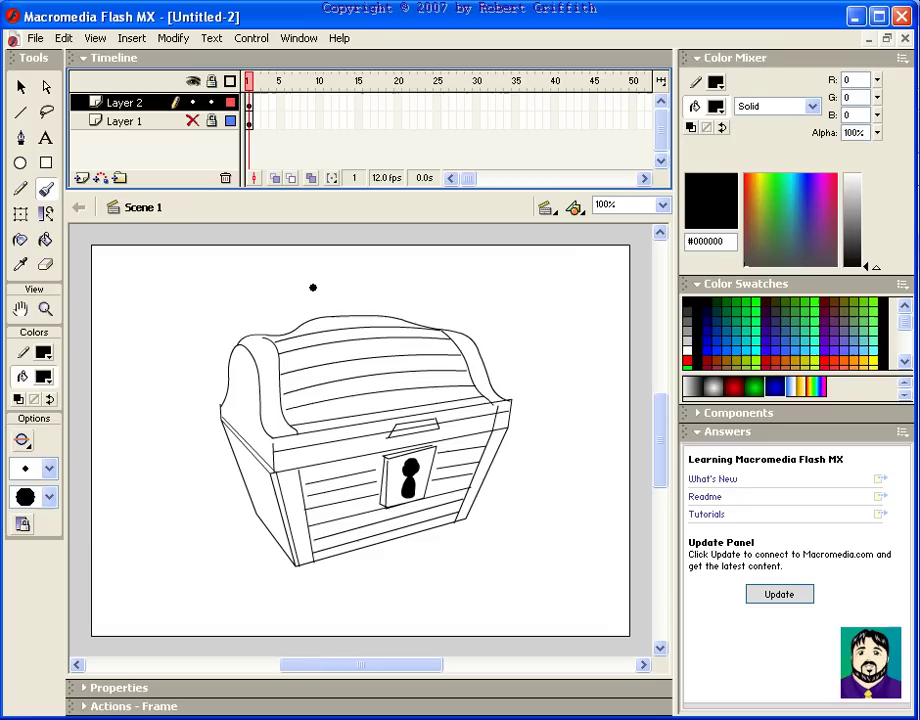
{"action": "left_click", "coordinate": [45, 240]}
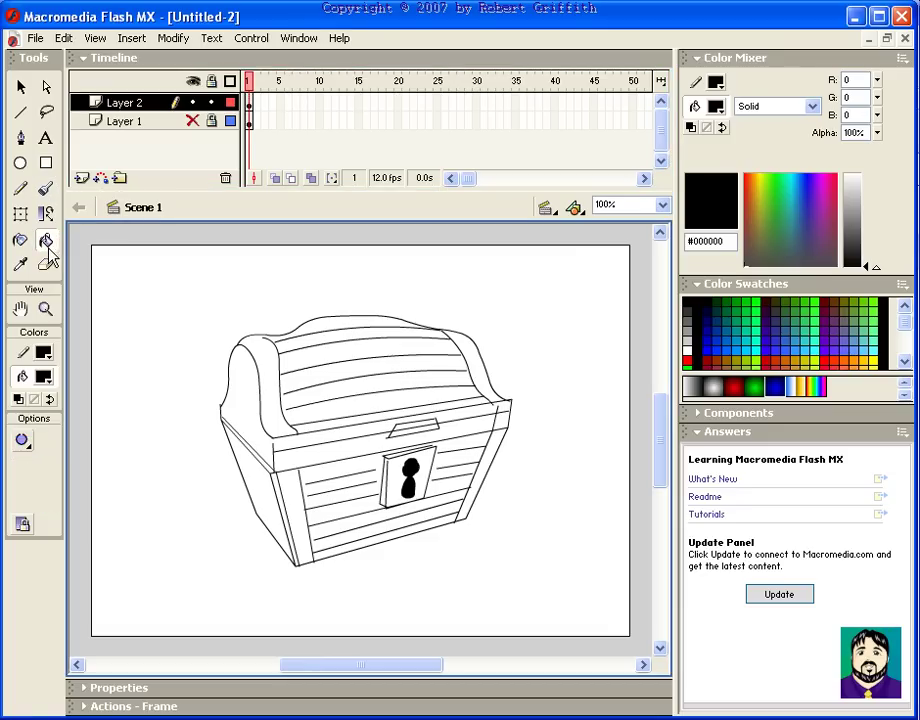
{"action": "left_click", "coordinate": [45, 376]}
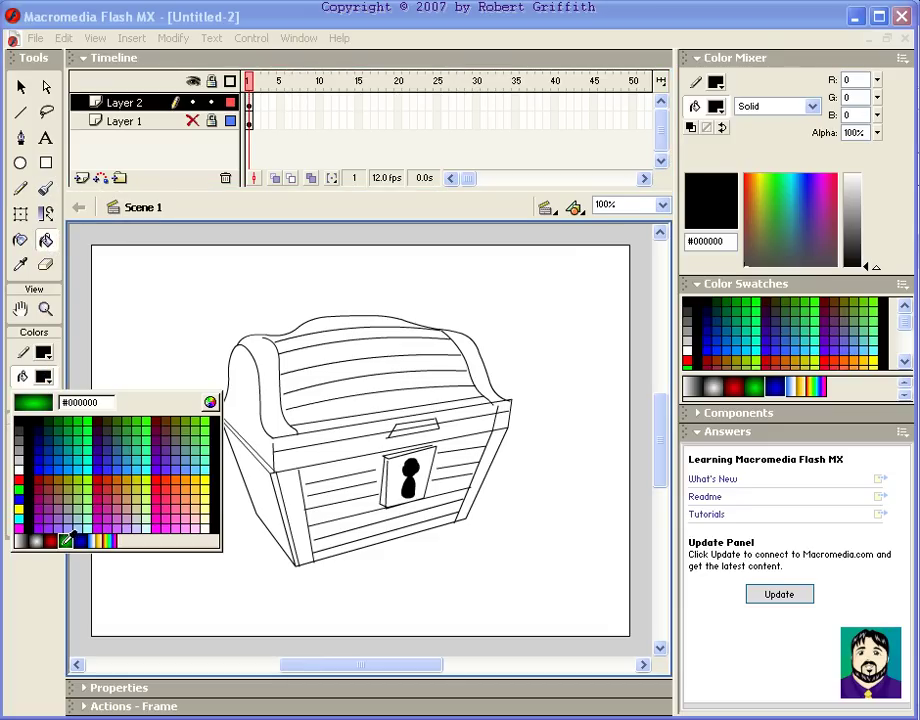
{"action": "left_click", "coordinate": [52, 541]}
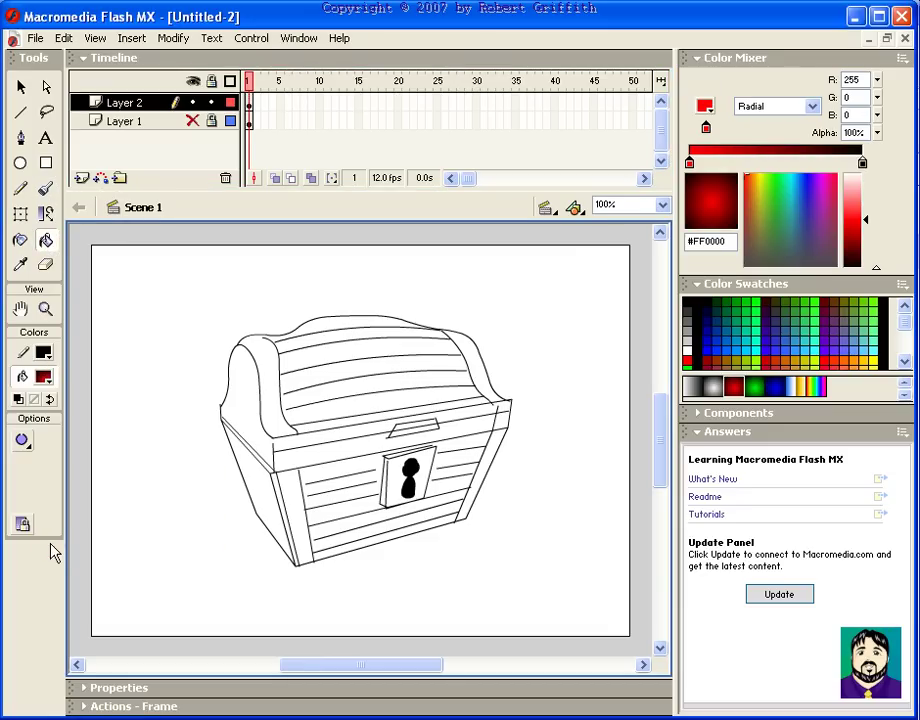
- Try filling the lid's end panel and front rim with the red radial gradient, and undo both fills
{"action": "left_click", "coordinate": [250, 394]}
{"action": "left_click", "coordinate": [282, 441]}
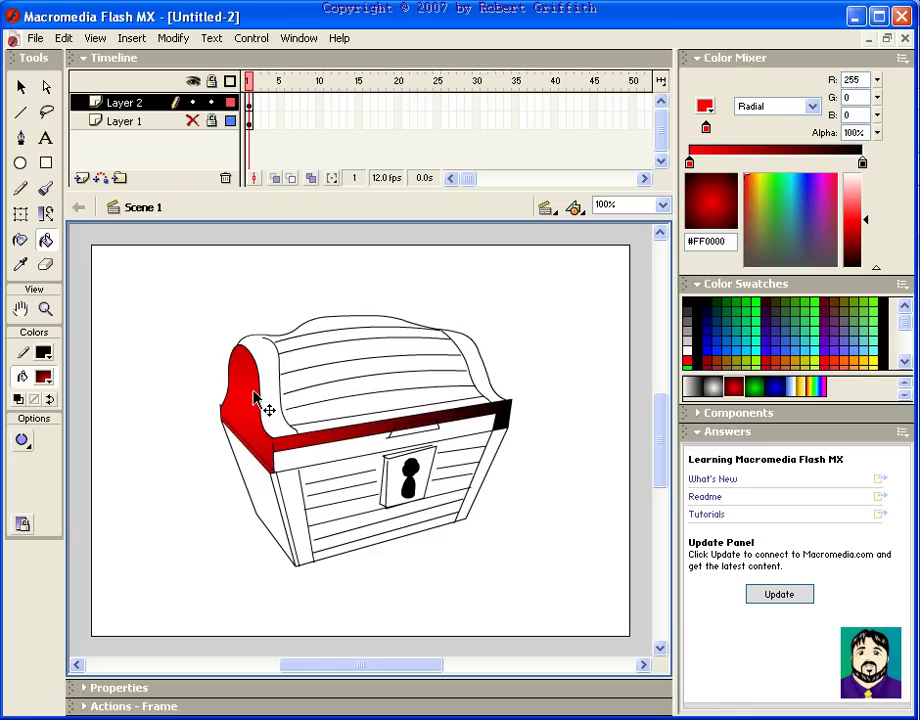
{"action": "key", "text": "ctrl+z"}
{"action": "key", "text": "ctrl+z"}
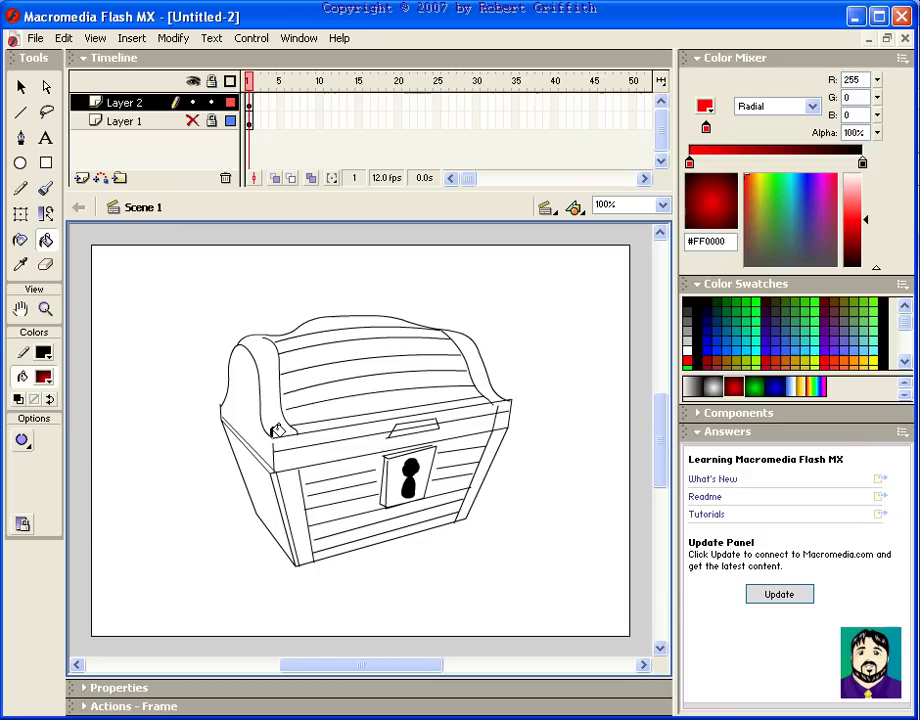
- Try filling the lid's end panel with the red gradient using Close Large Gaps, and undo the fill
{"action": "left_click", "coordinate": [23, 441]}
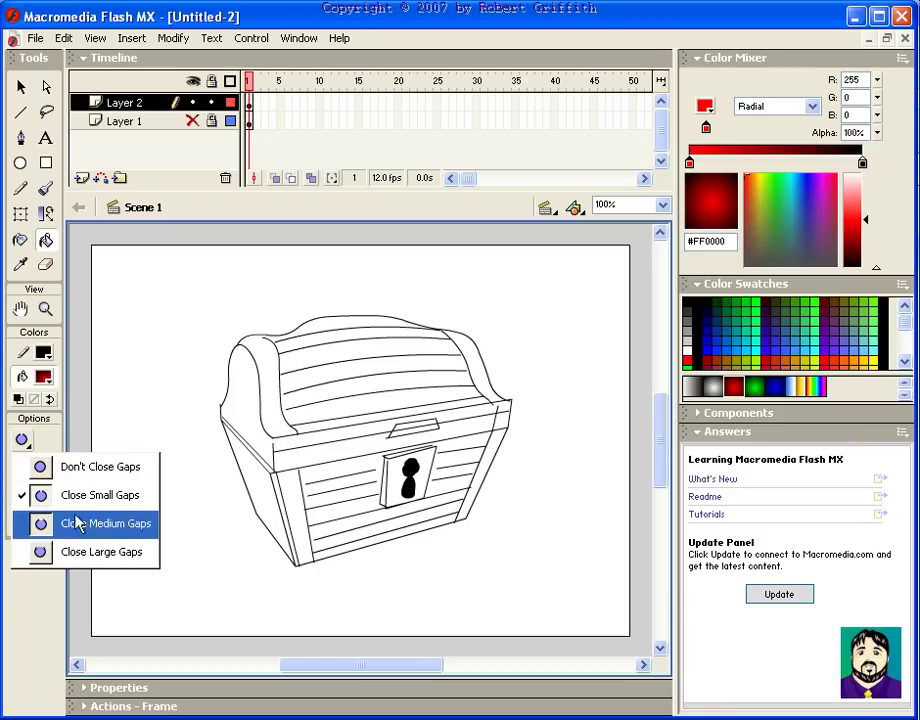
{"action": "left_click", "coordinate": [96, 558]}
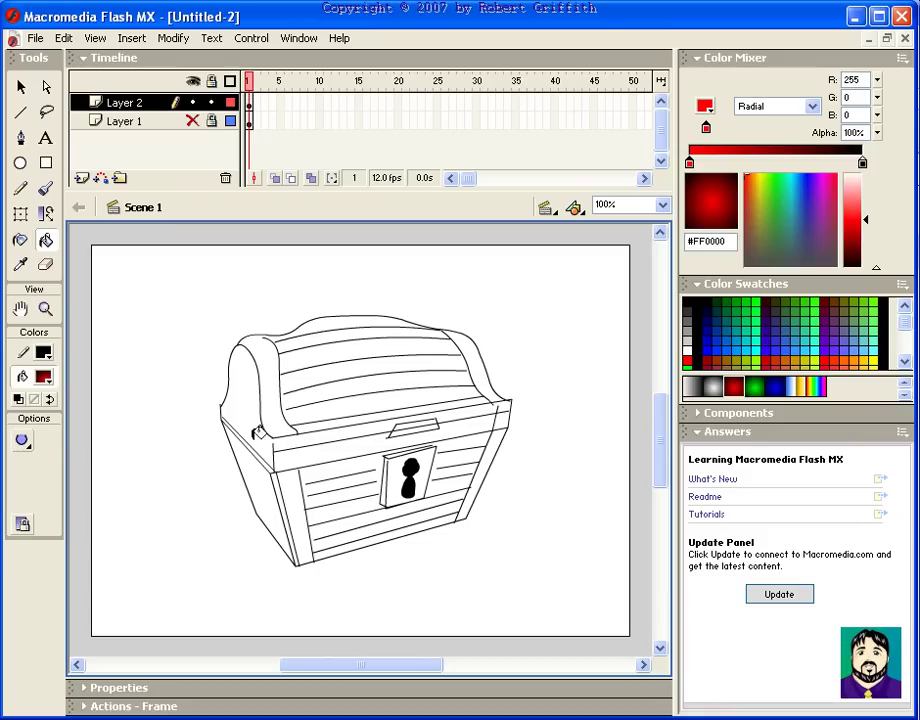
{"action": "left_click", "coordinate": [242, 404]}
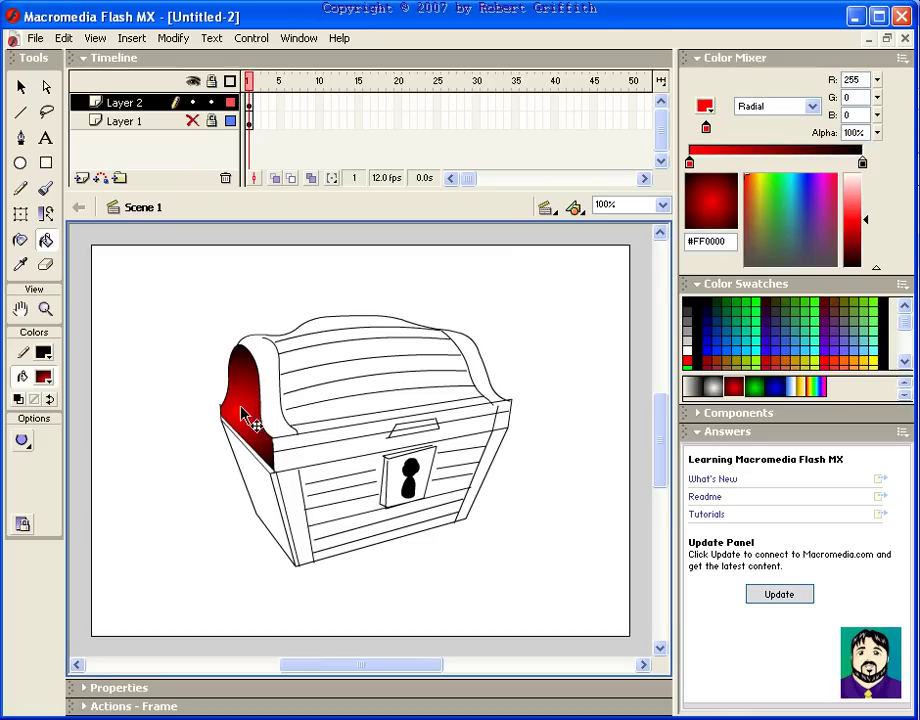
{"action": "key", "text": "ctrl+z"}
- Try filling the lid's end panel with the red gradient using Close Medium Gaps, and undo the fill
{"action": "left_click", "coordinate": [22, 440]}
{"action": "left_click", "coordinate": [73, 519]}
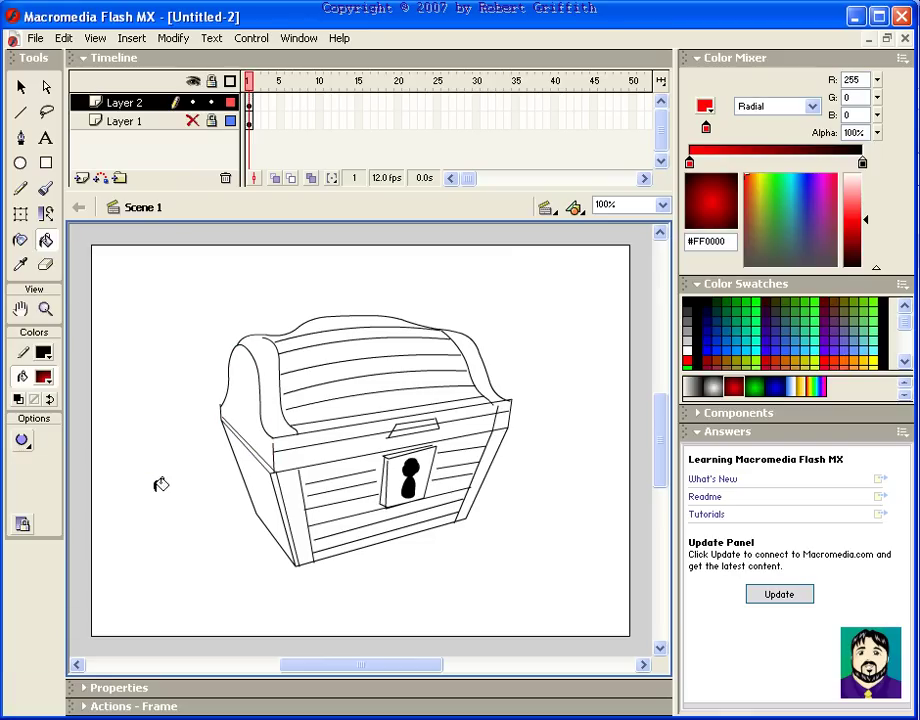
{"action": "left_click", "coordinate": [250, 390]}
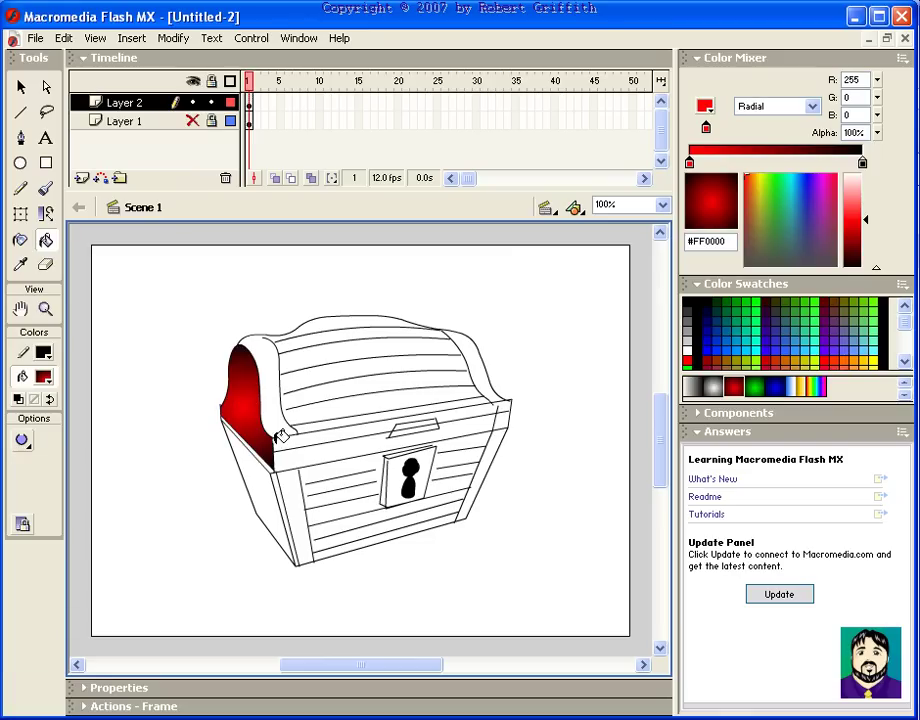
{"action": "key", "text": "ctrl+z"}
- Try red gradient fills on the lid's end panel and the opposite band's lower end using Close Small Gaps, undoing each
{"action": "left_click", "coordinate": [22, 440]}
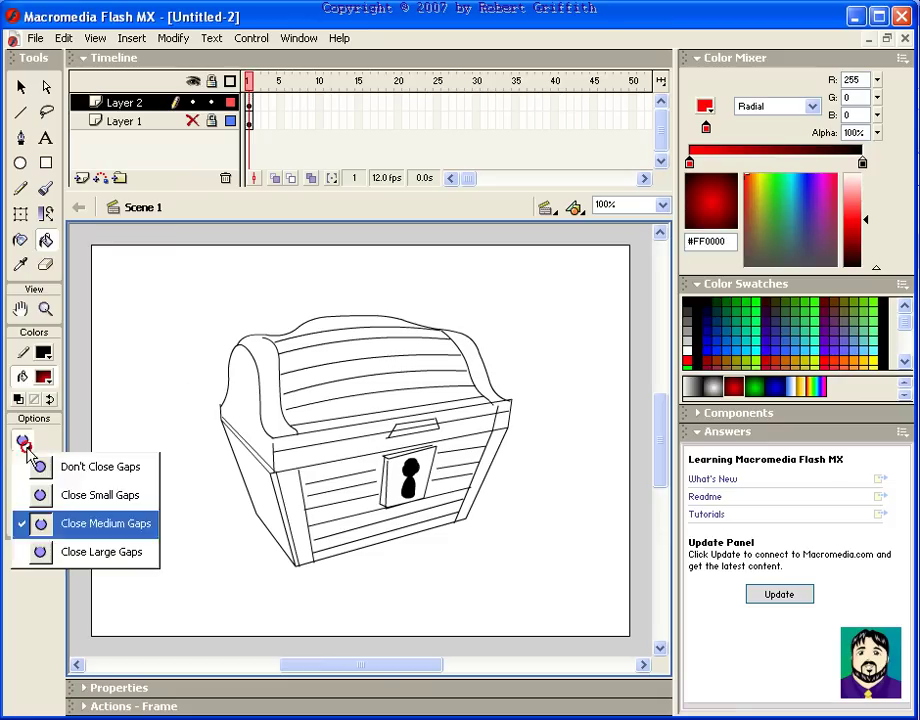
{"action": "left_click", "coordinate": [82, 497]}
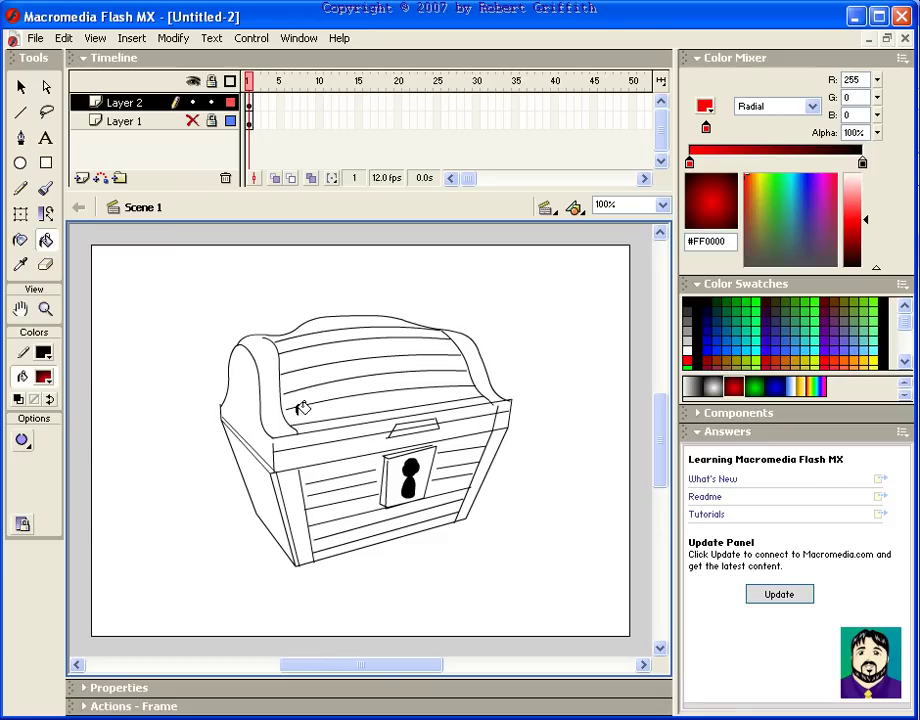
{"action": "left_click", "coordinate": [242, 417]}
{"action": "key", "text": "ctrl+z"}
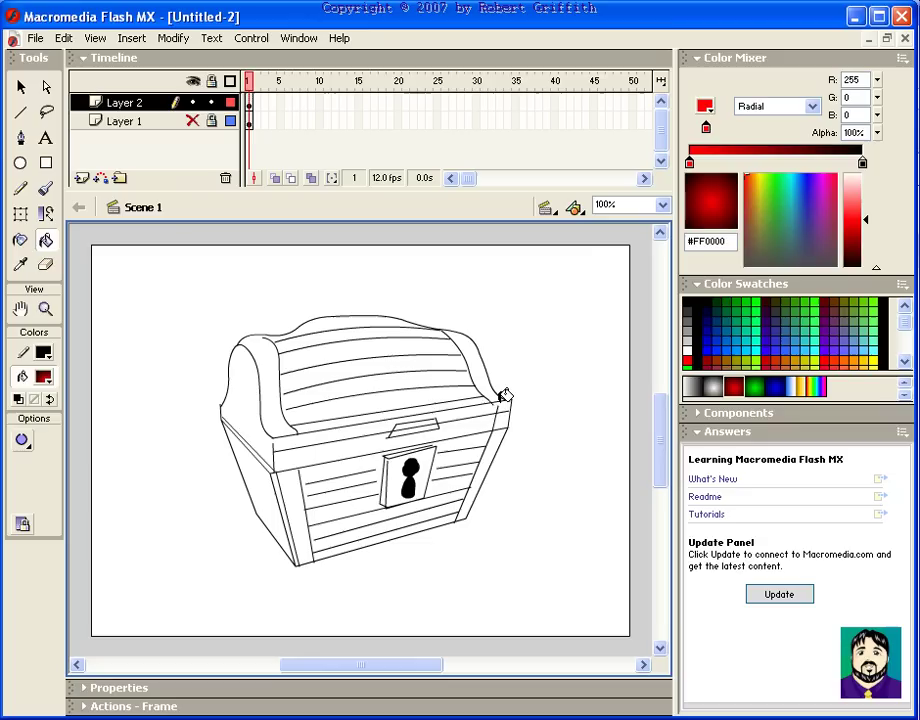
{"action": "left_click", "coordinate": [497, 395]}
{"action": "key", "text": "ctrl+z"}
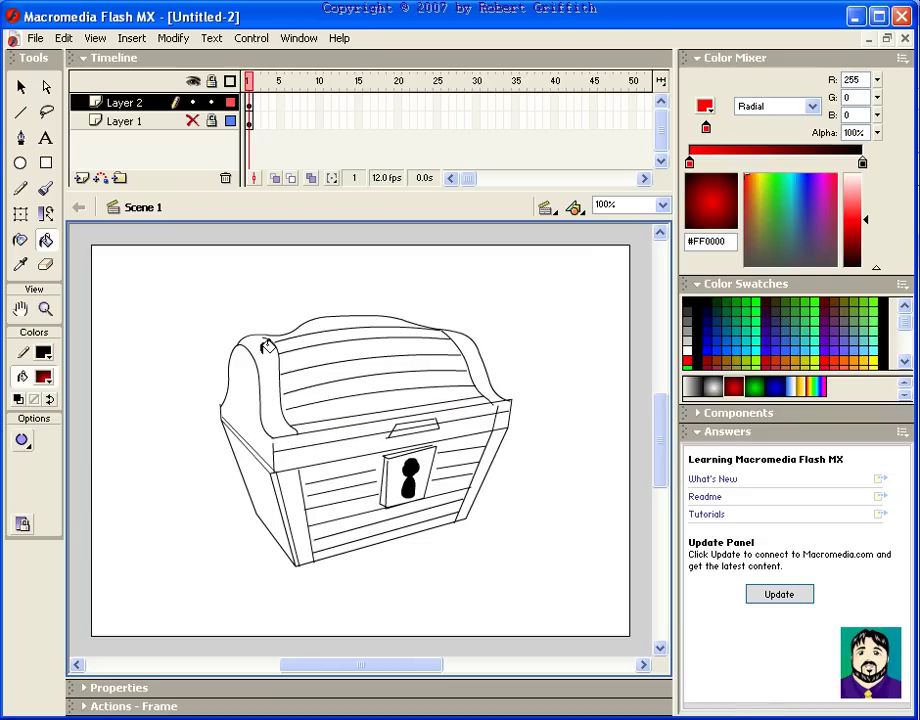
- Try filling the chest's upper front plank beside the lock with solid red #A80000 using Close Large Gaps, and undo the fill
{"action": "left_click", "coordinate": [41, 382]}
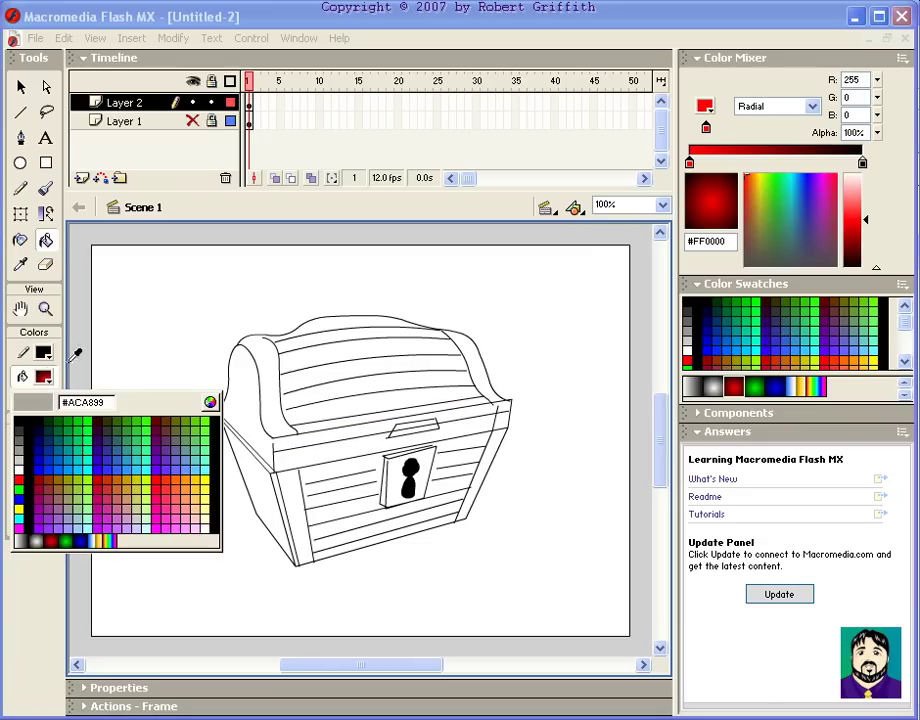
{"action": "left_click", "coordinate": [44, 378]}
{"action": "left_click", "coordinate": [22, 440]}
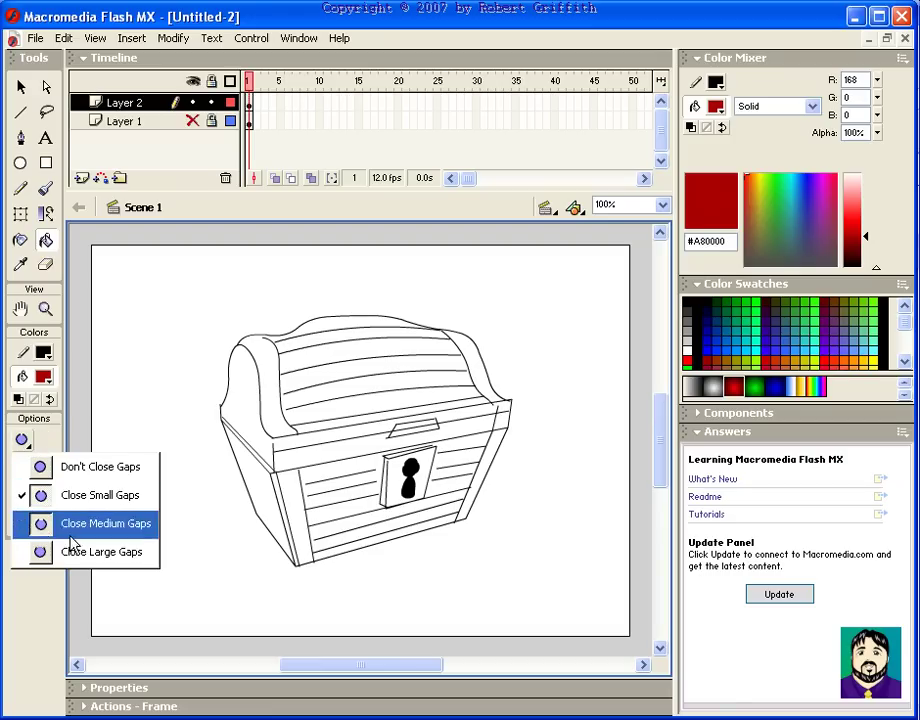
{"action": "left_click", "coordinate": [100, 553]}
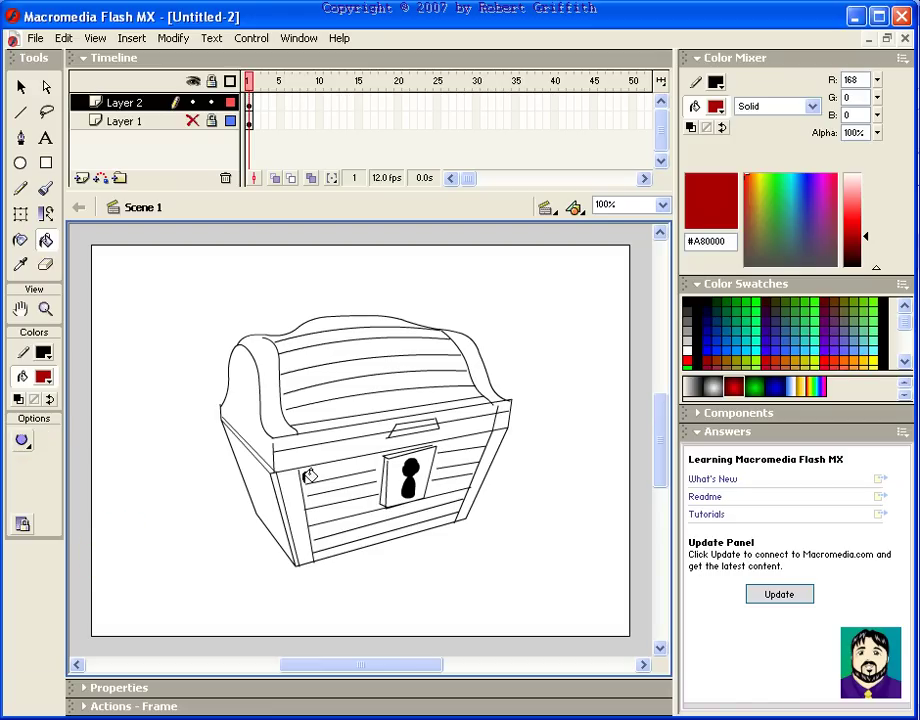
{"action": "left_click", "coordinate": [340, 466]}
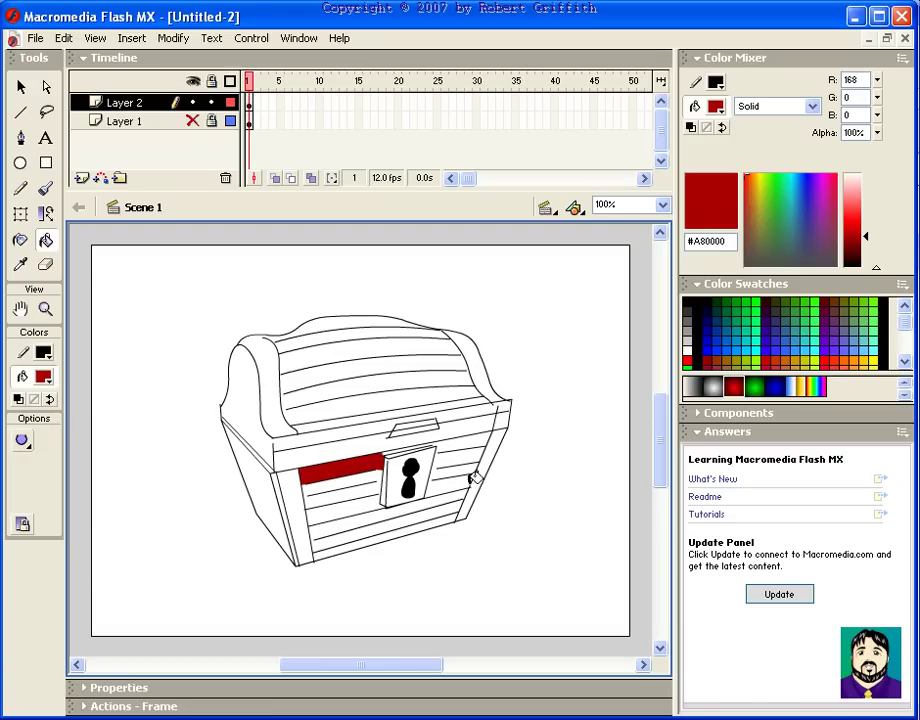
{"action": "key", "text": "ctrl+z"}
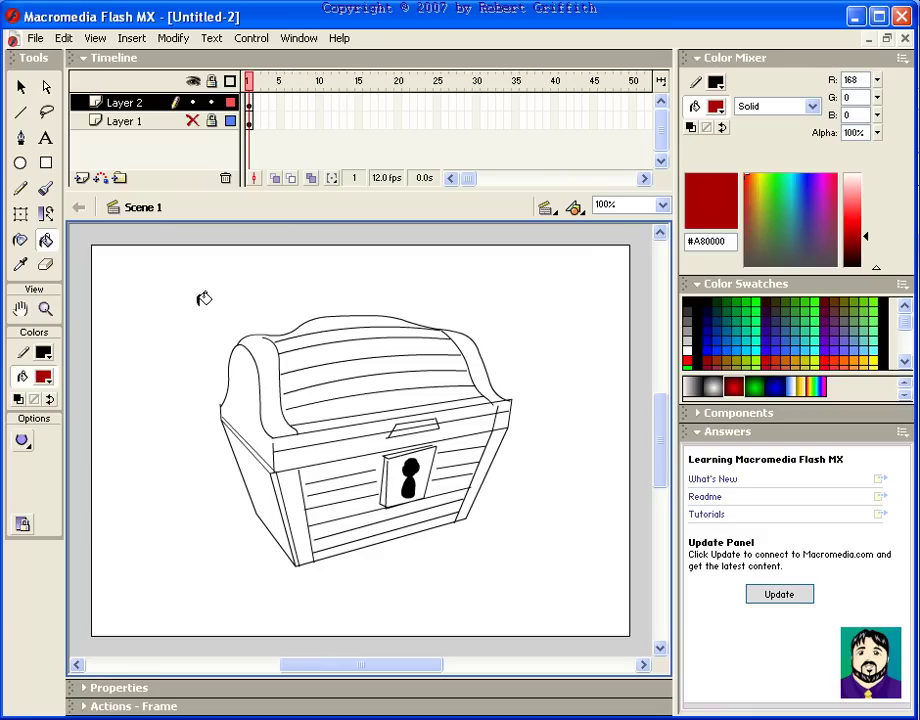
- Switch to the portrait drawing Untitled-1 in a taller window and compare its line art with the Photo layer shown and hidden
{"action": "left_click", "coordinate": [868, 39]}
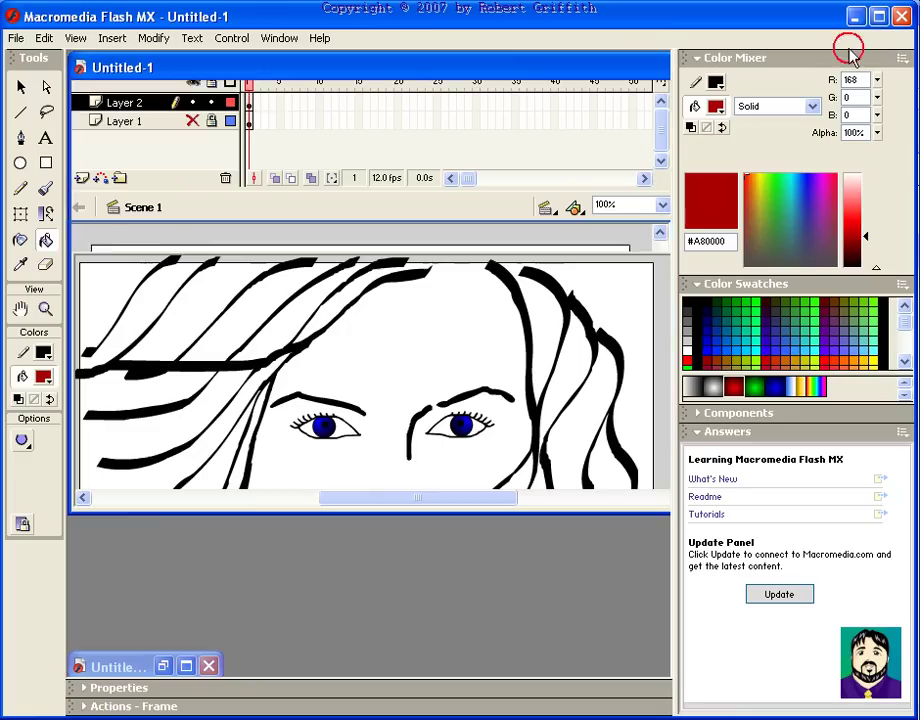
{"action": "left_click_drag", "start_coordinate": [504, 516], "coordinate": [489, 673]}
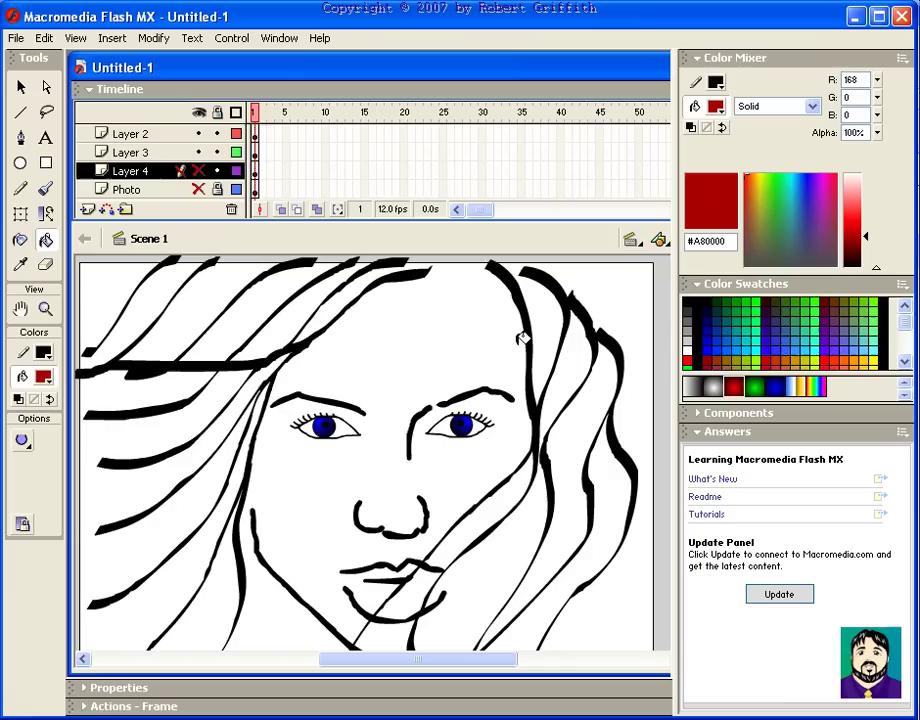
{"action": "left_click", "coordinate": [198, 189]}
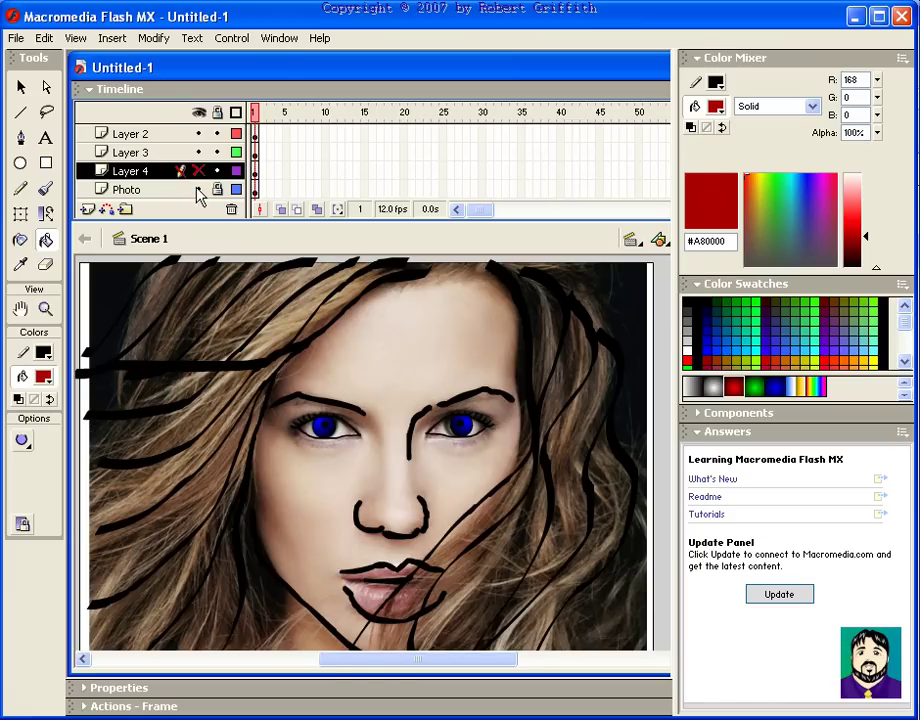
{"action": "left_click", "coordinate": [198, 189]}
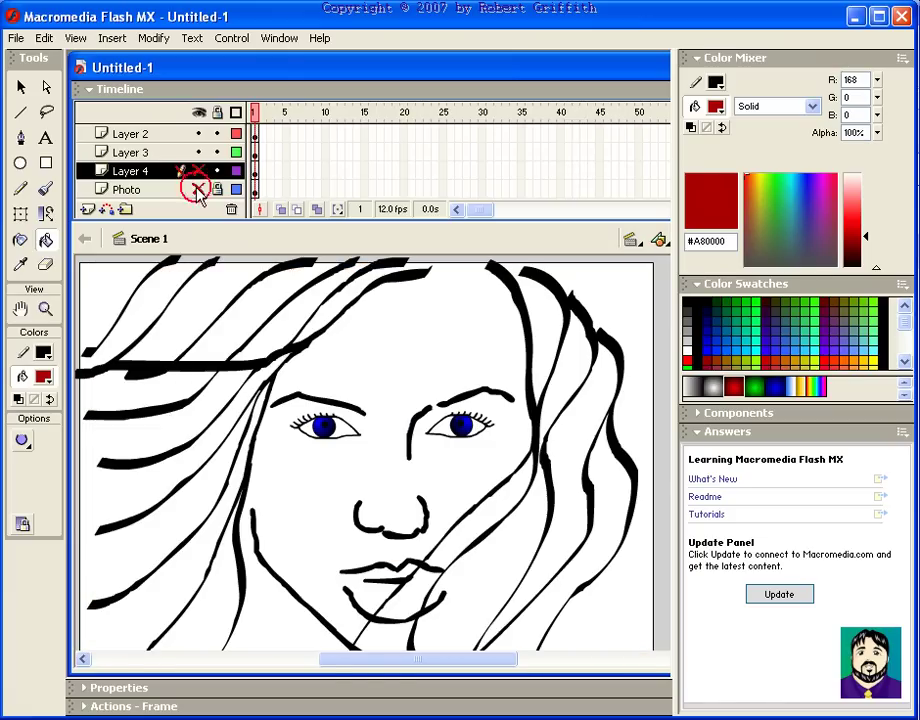